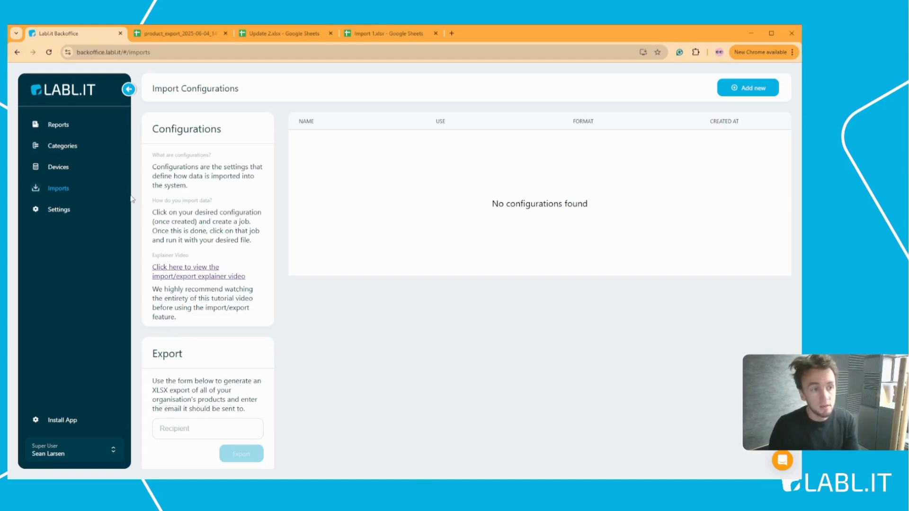
# Step: Inspect the Test and Basic categories' details, returning to the Product Categories list after each
pyautogui.click(98, 151)
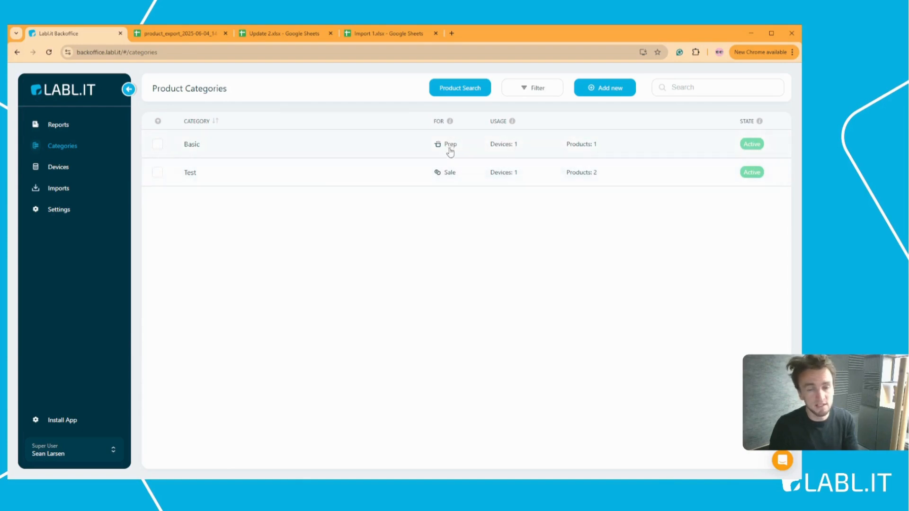
pyautogui.click(356, 173)
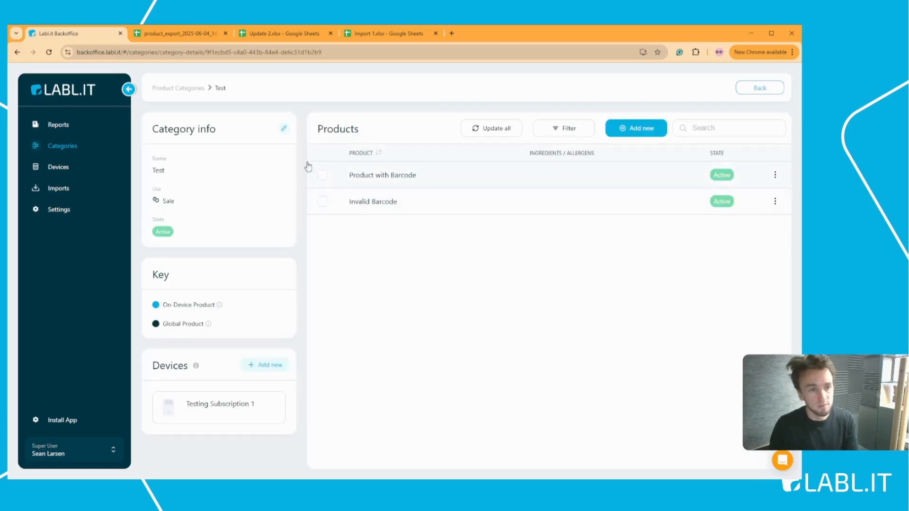
pyautogui.click(119, 145)
pyautogui.click(227, 148)
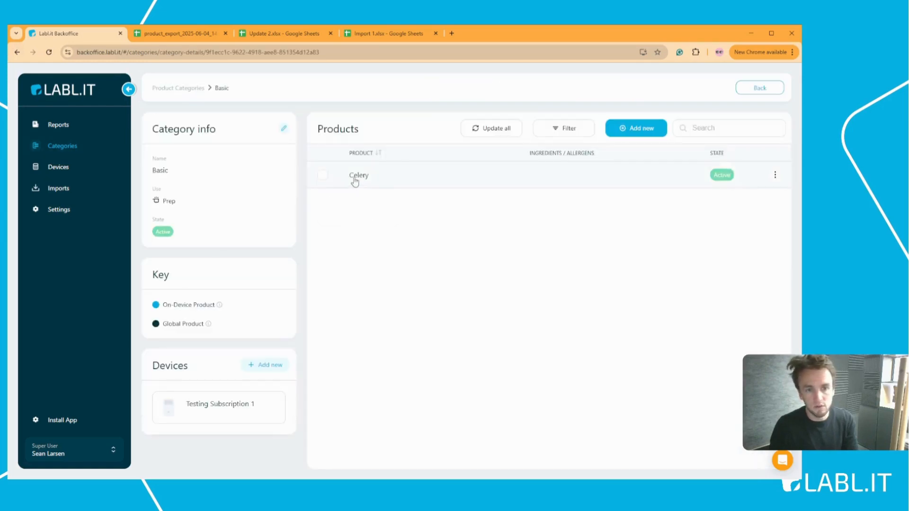
pyautogui.click(88, 149)
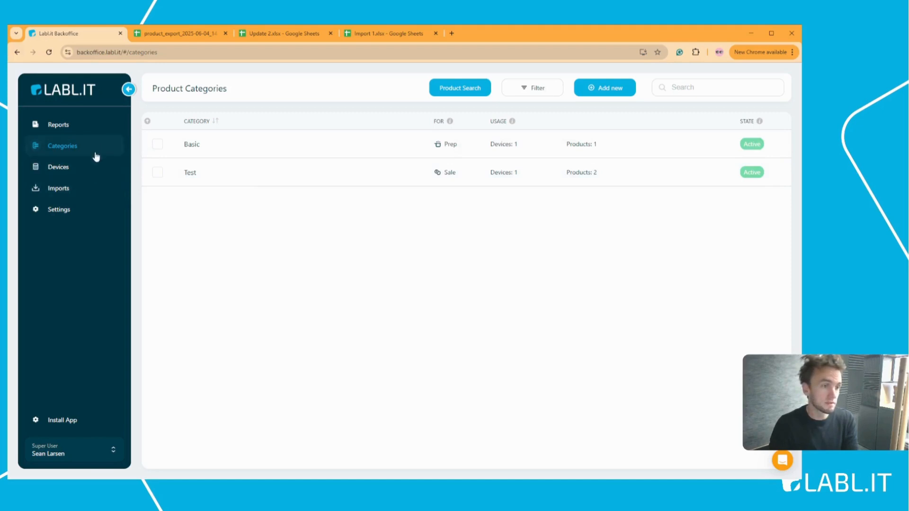
# Step: Go to Import Configurations and enter a recipient e-mail address for the XLSX product export
pyautogui.click(79, 191)
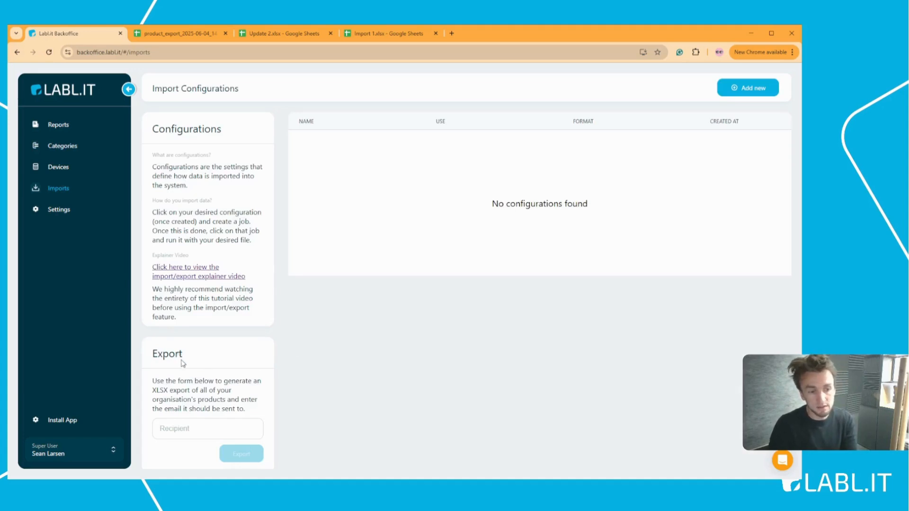
pyautogui.click(200, 429)
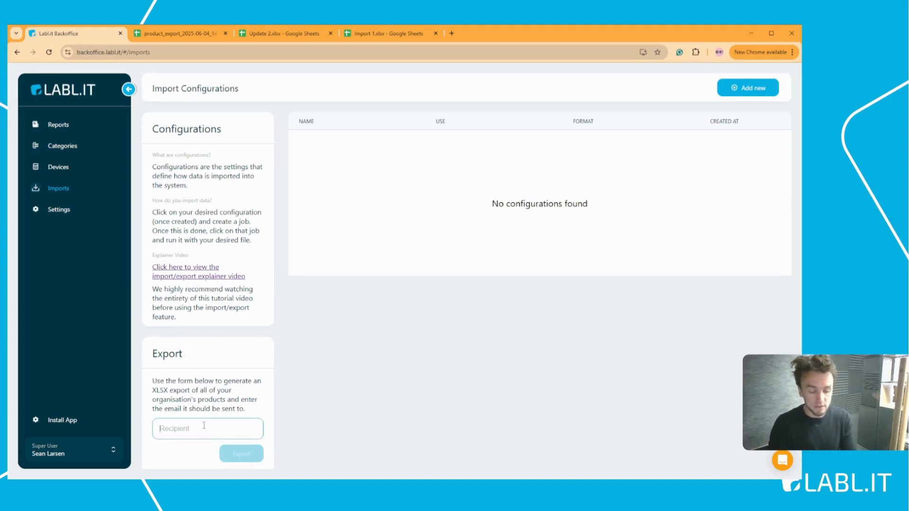
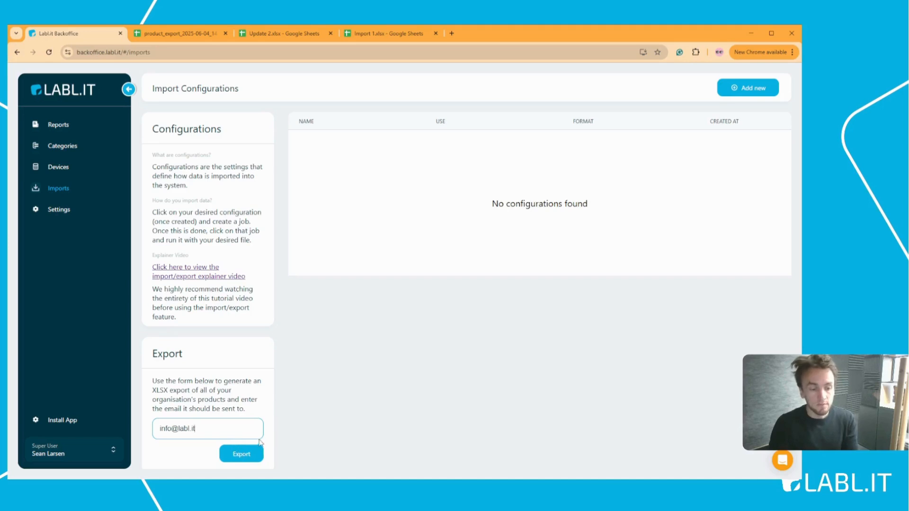
# Step: Open the product_export spreadsheet and review its three product rows A2:I4, including the empty cells
pyautogui.click(182, 34)
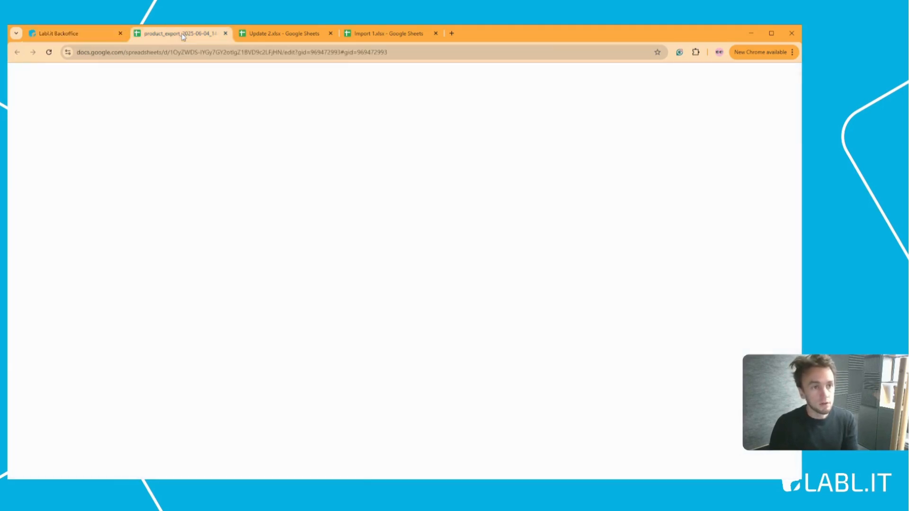
pyautogui.click(212, 166)
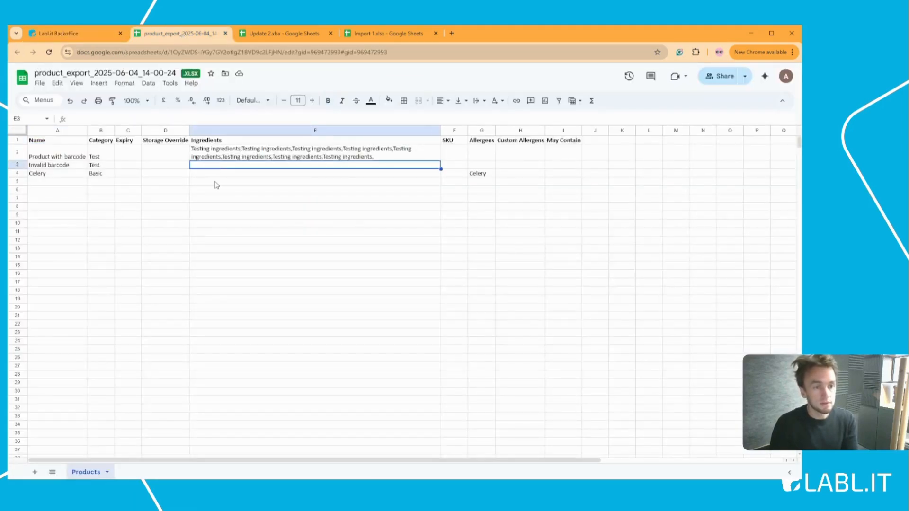
pyautogui.click(152, 160)
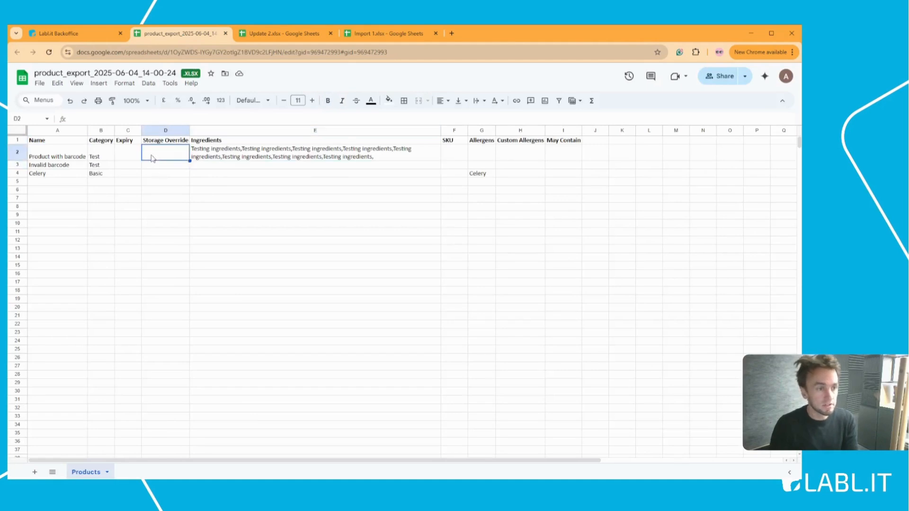
pyautogui.click(137, 176)
pyautogui.click(60, 178)
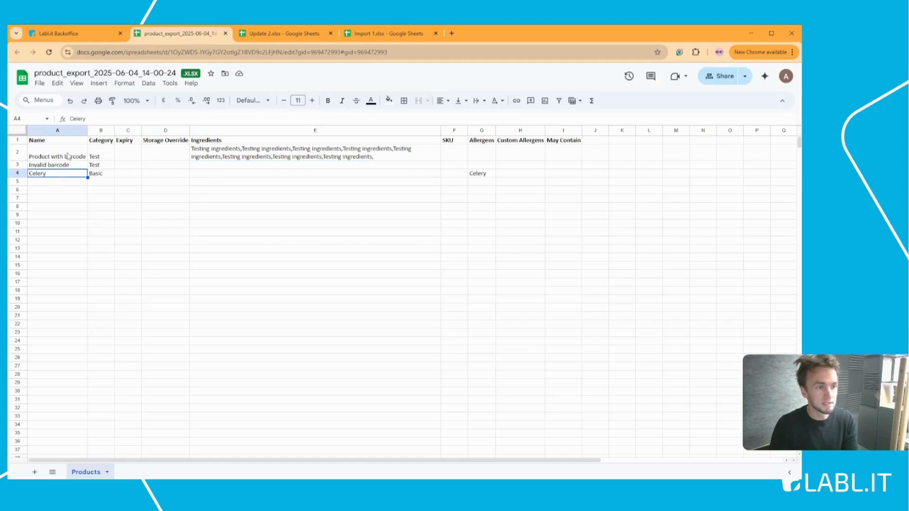
pyautogui.click(69, 157)
pyautogui.click(177, 183)
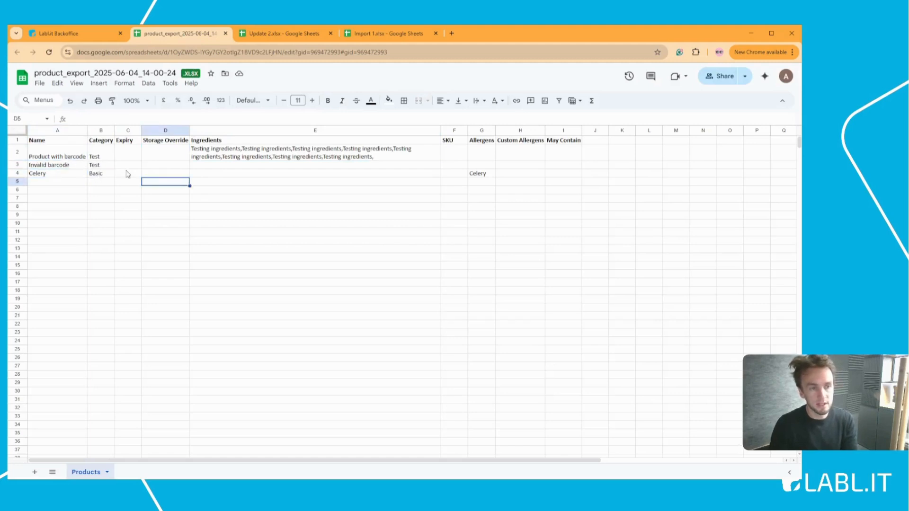
pyautogui.click(61, 151)
pyautogui.moveTo(309, 180); pyautogui.dragTo(551, 178)
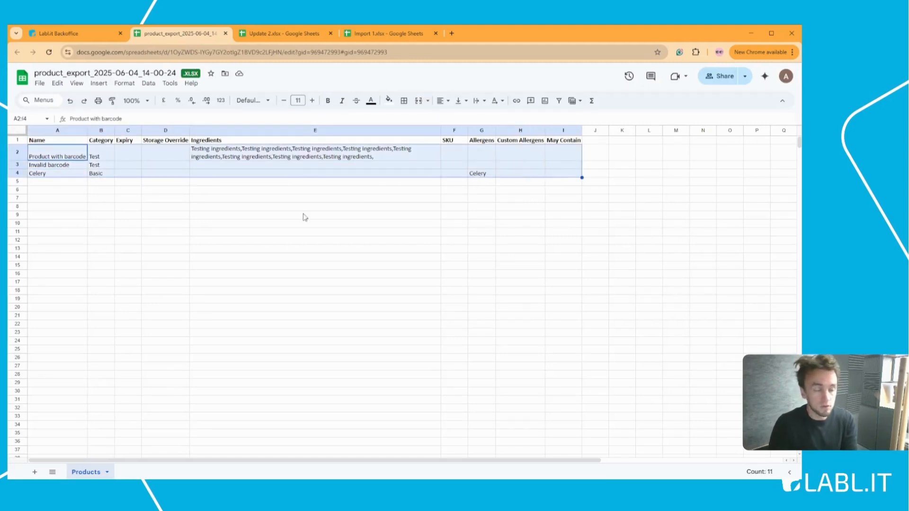
pyautogui.click(185, 208)
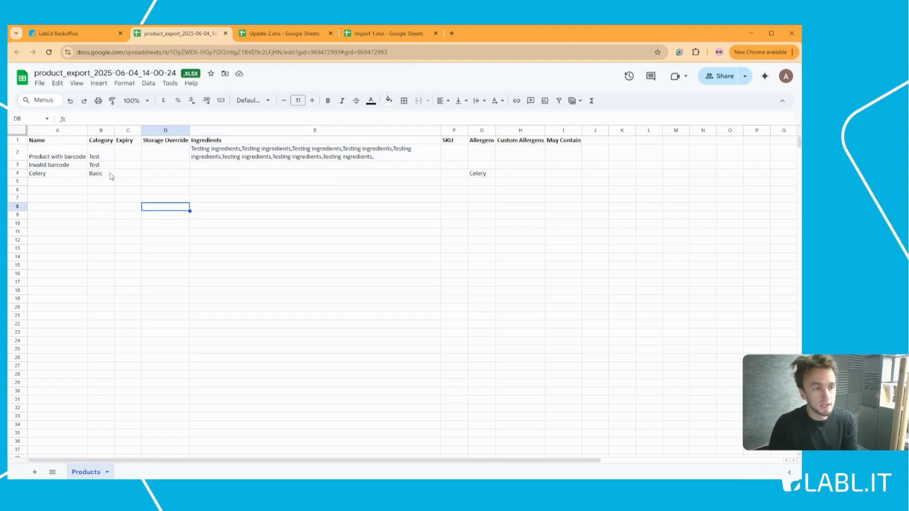
# Step: Go over the Name, Category, Expiry, Storage Override and Ingredients columns
pyautogui.click(71, 144)
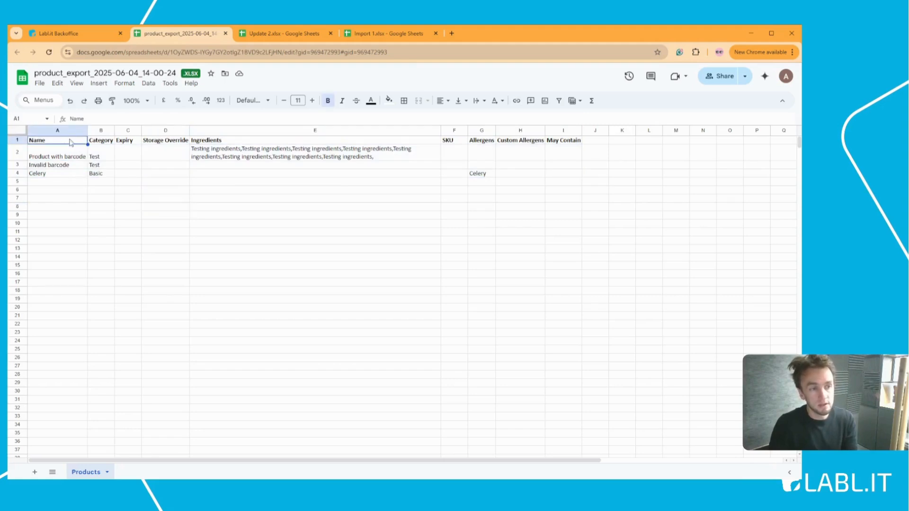
pyautogui.click(102, 143)
pyautogui.click(131, 143)
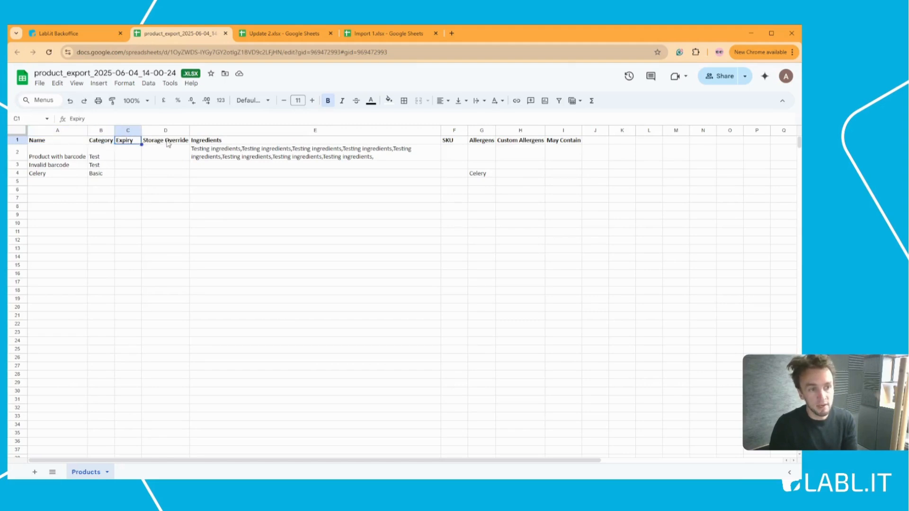
pyautogui.click(167, 143)
pyautogui.click(215, 145)
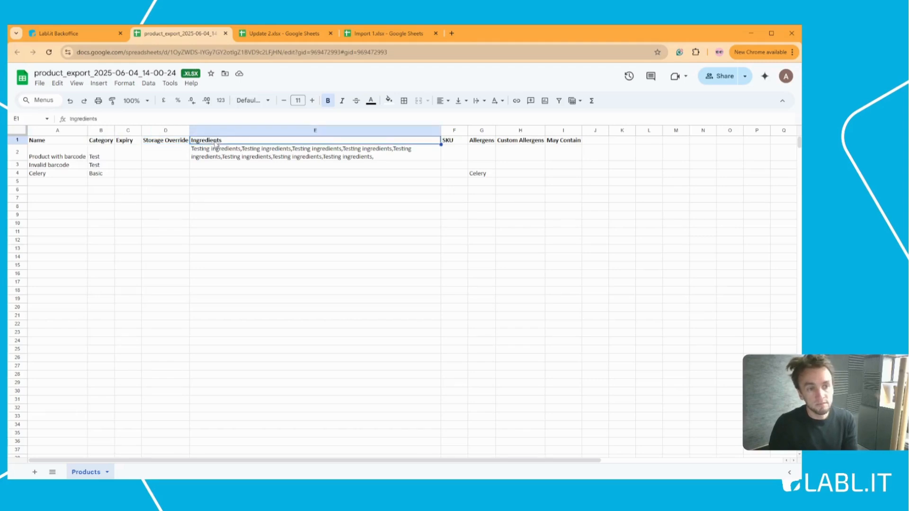
pyautogui.moveTo(241, 141); pyautogui.dragTo(250, 179)
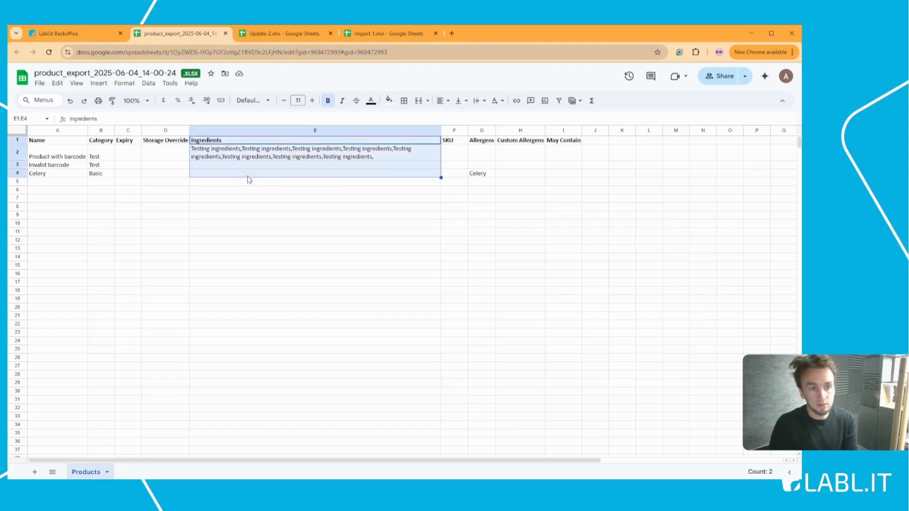
# Step: Highlight each product's SKU cells and the allergen columns for all three products
pyautogui.click(456, 141)
pyautogui.moveTo(459, 153)
pyautogui.mouseDown()
pyautogui.moveTo(464, 183)
pyautogui.moveTo(452, 167)
pyautogui.mouseUp()
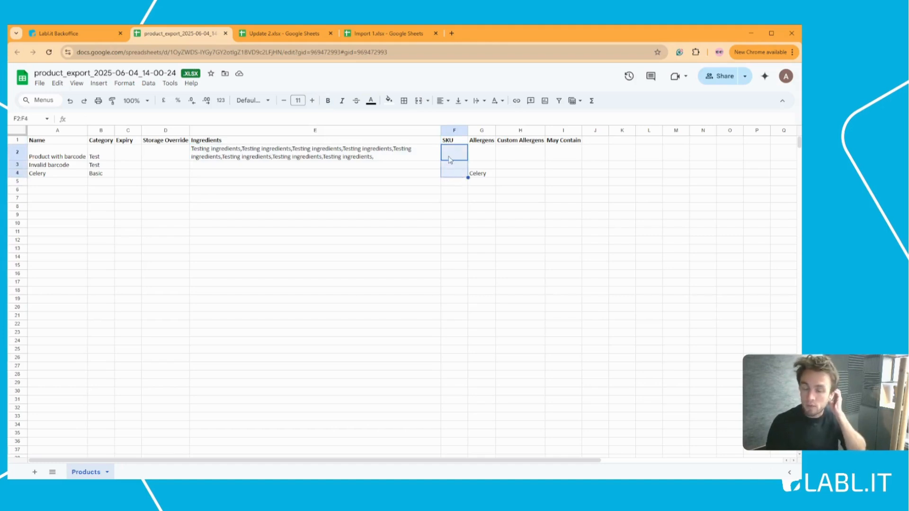
pyautogui.click(490, 154)
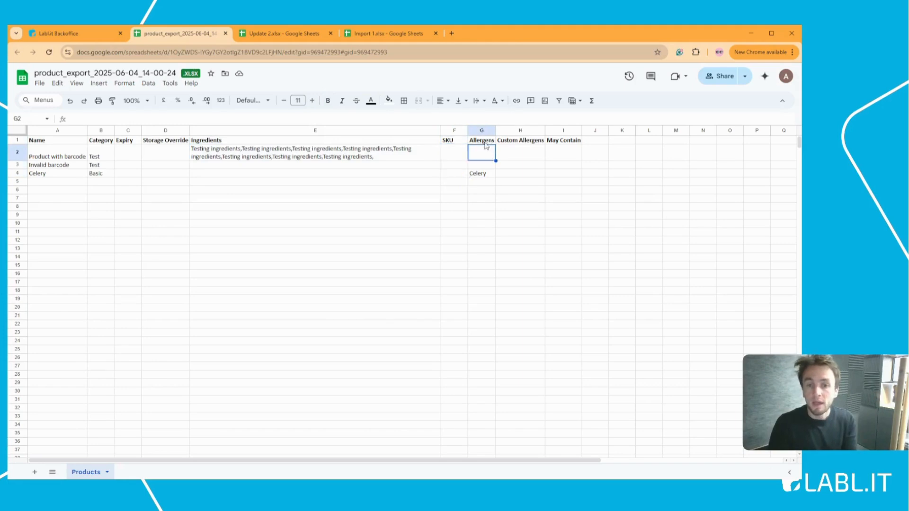
pyautogui.moveTo(487, 141); pyautogui.dragTo(563, 175)
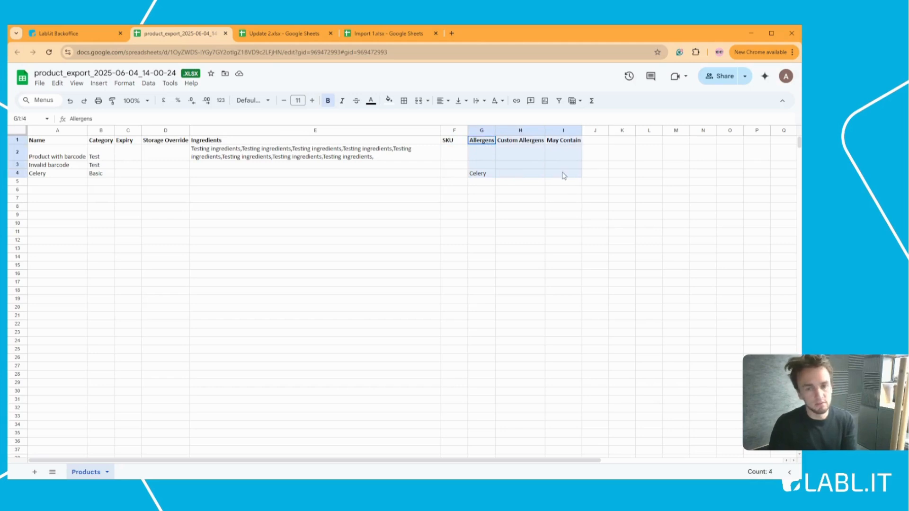
pyautogui.click(557, 191)
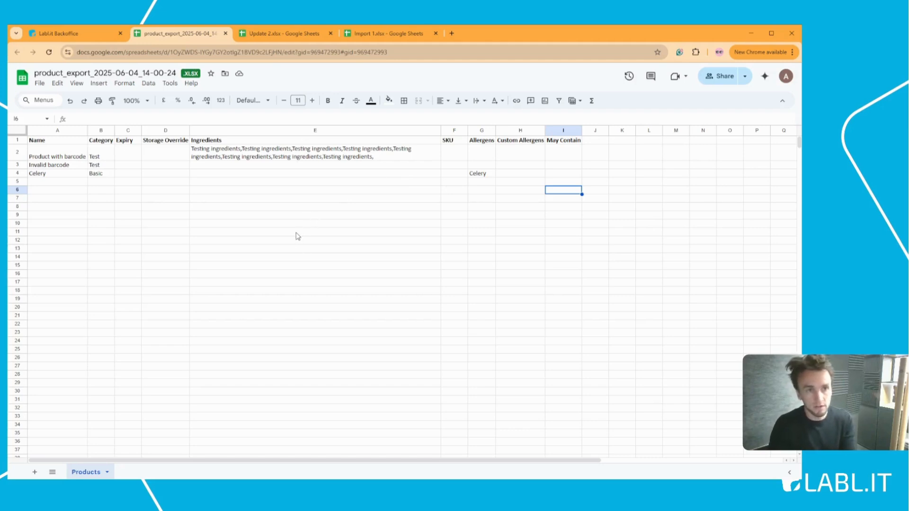
# Step: Delete the export recipient e-mail and start adding a new import configuration
pyautogui.click(86, 33)
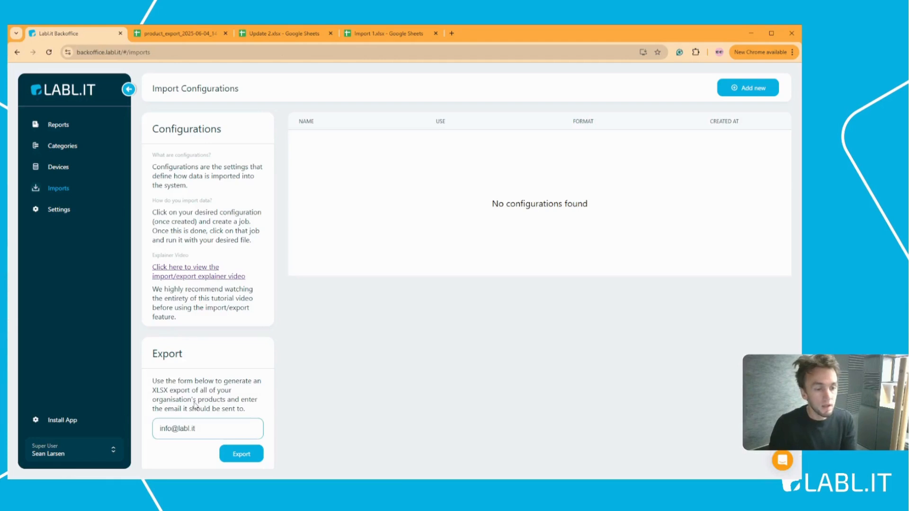
pyautogui.moveTo(207, 429); pyautogui.dragTo(151, 428)
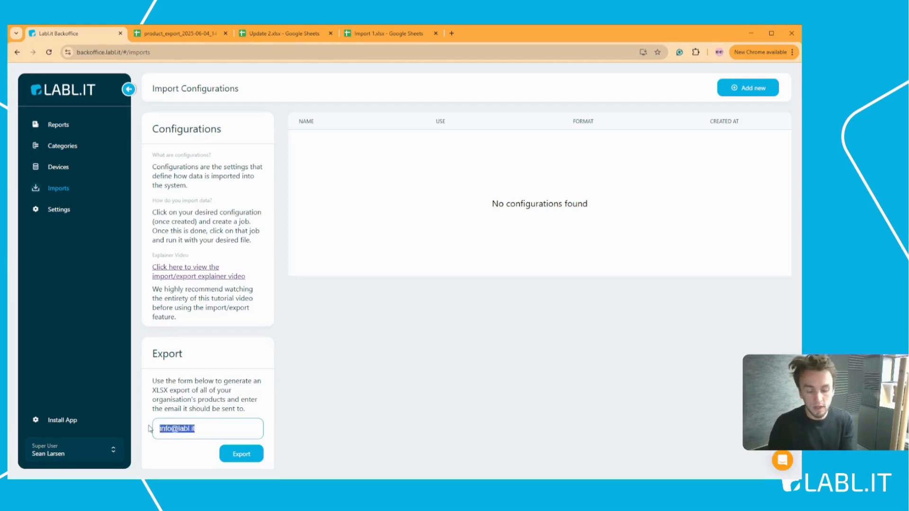
pyautogui.press('BackSpace')
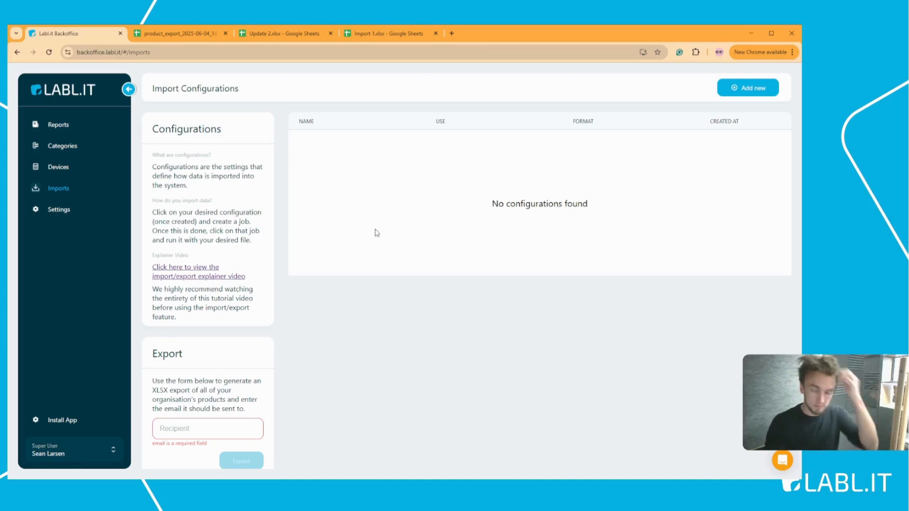
pyautogui.click(755, 92)
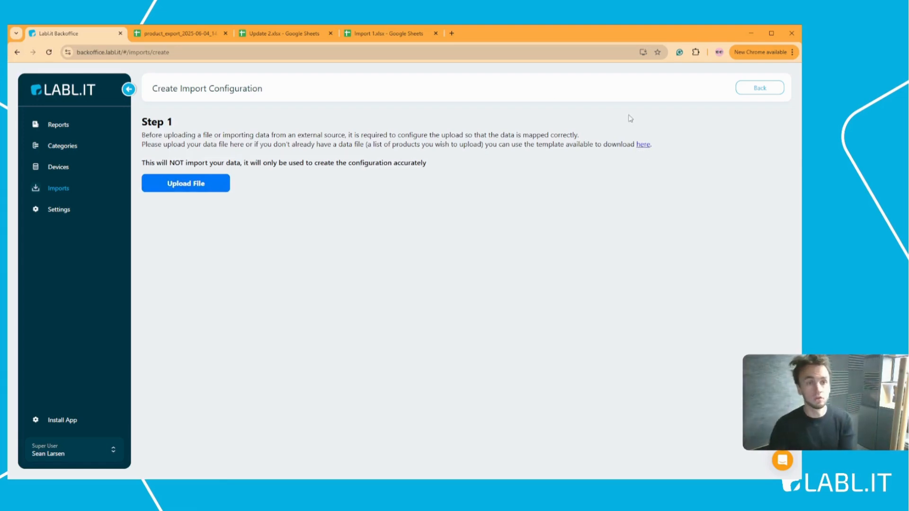
# Step: Compare the Import 1 header row, Name through Allergens, with Labl.it's template download link
pyautogui.click(398, 36)
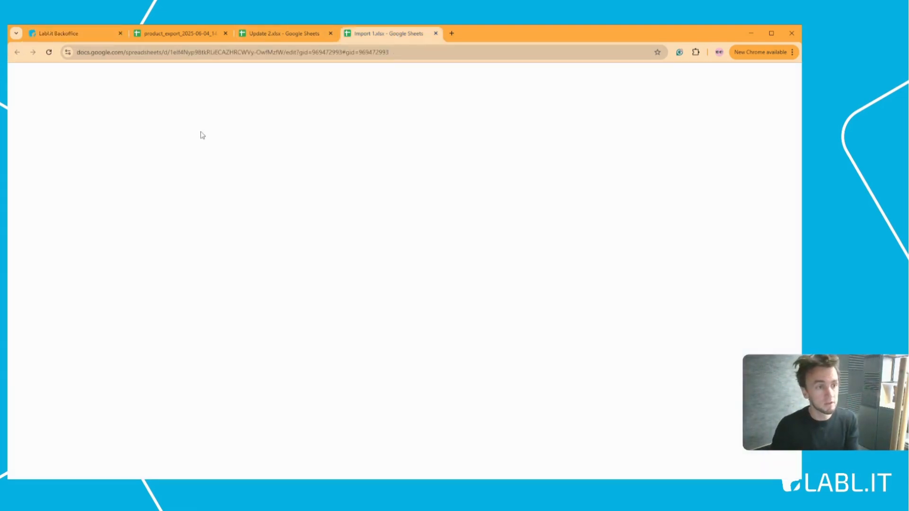
pyautogui.moveTo(102, 142); pyautogui.dragTo(295, 142)
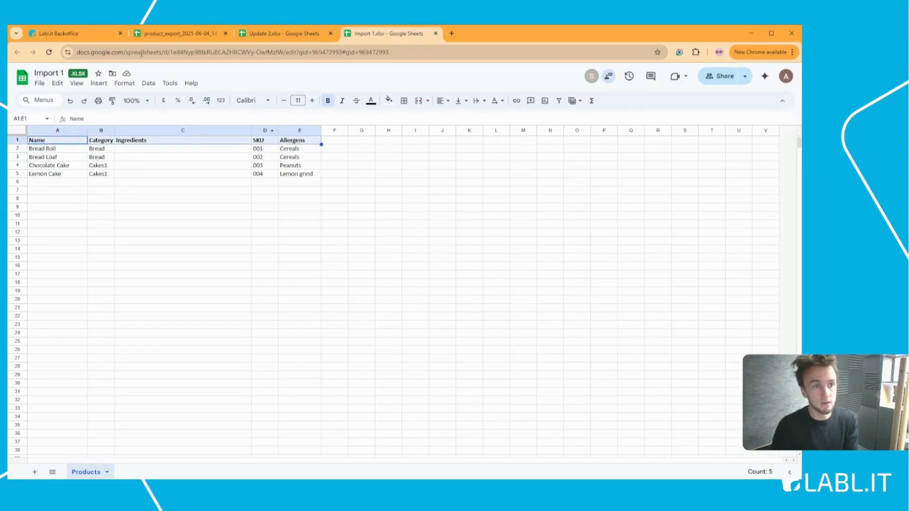
pyautogui.click(95, 34)
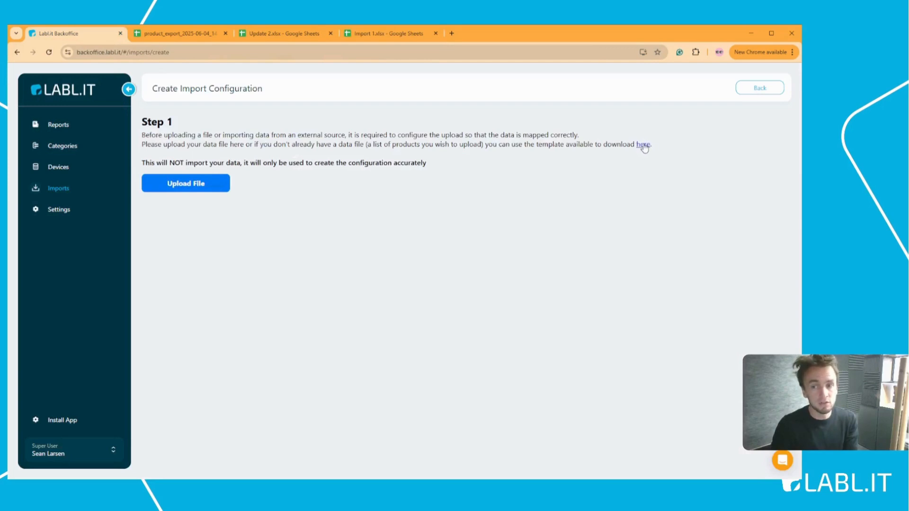
pyautogui.moveTo(656, 147); pyautogui.dragTo(617, 145)
pyautogui.click(612, 185)
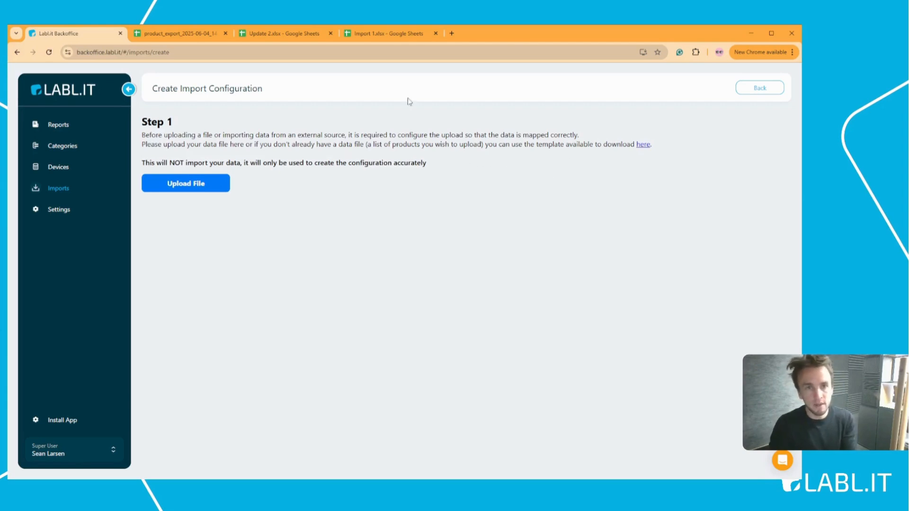
# Step: Change B4 and B5, Chocolate Cake and Lemon Cake, from Cakes1 to Cakes
pyautogui.click(375, 34)
pyautogui.click(296, 199)
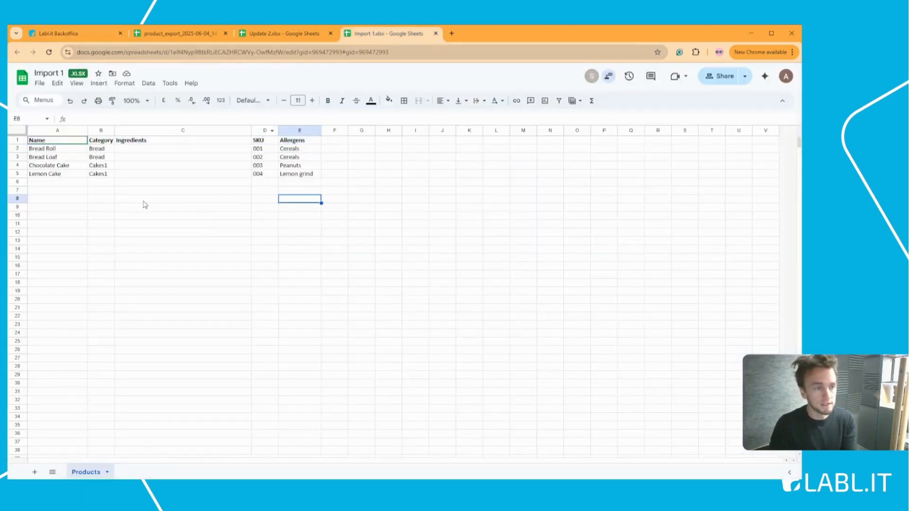
pyautogui.moveTo(57, 151); pyautogui.dragTo(194, 156)
pyautogui.click(50, 175)
pyautogui.click(110, 167)
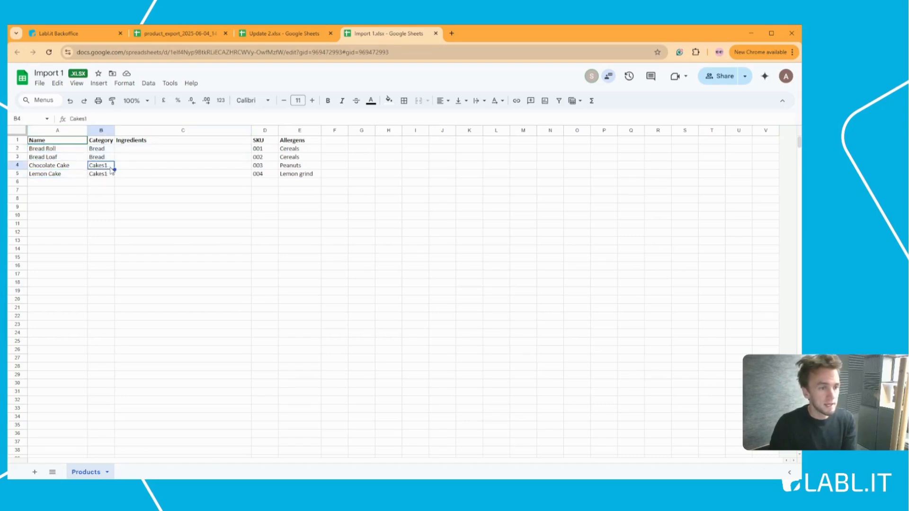
pyautogui.doubleClick(110, 166)
pyautogui.press('BackSpace')
pyautogui.doubleClick(110, 175)
pyautogui.press('BackSpace')
pyautogui.click(218, 184)
pyautogui.moveTo(260, 150); pyautogui.dragTo(298, 171)
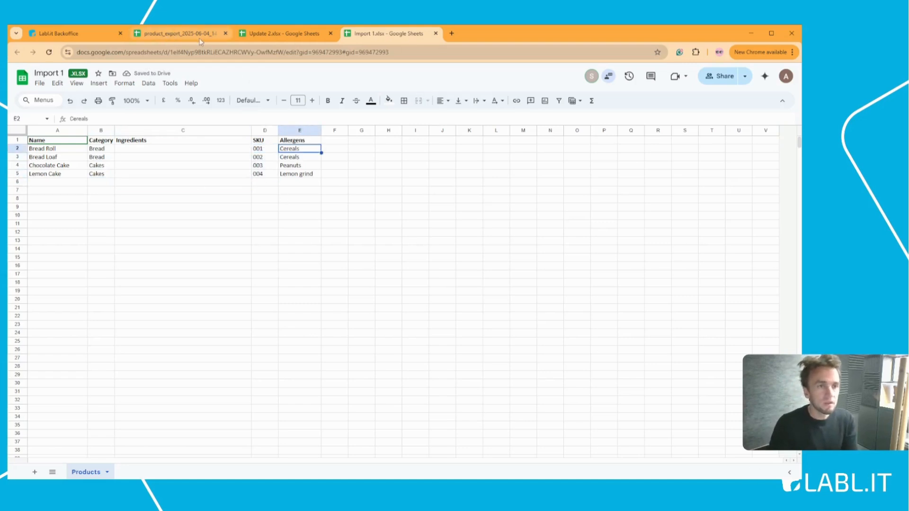
pyautogui.click(64, 33)
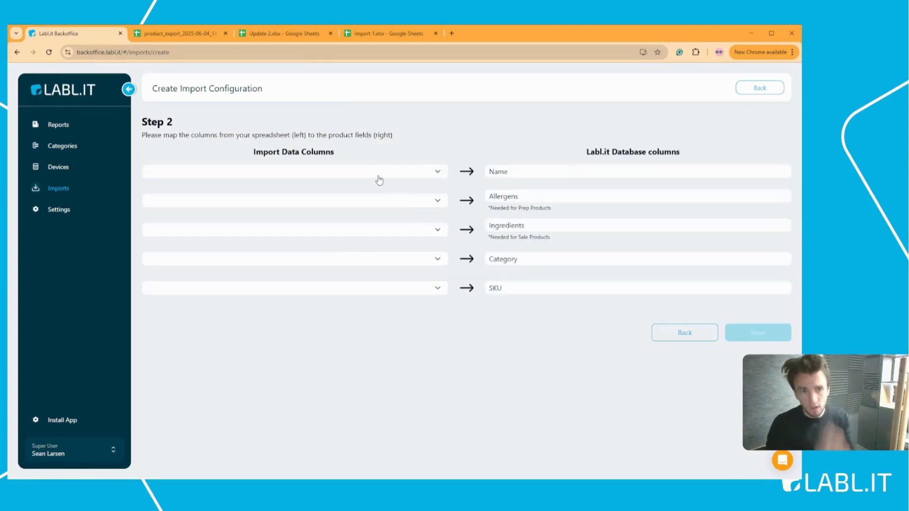
pyautogui.click(378, 34)
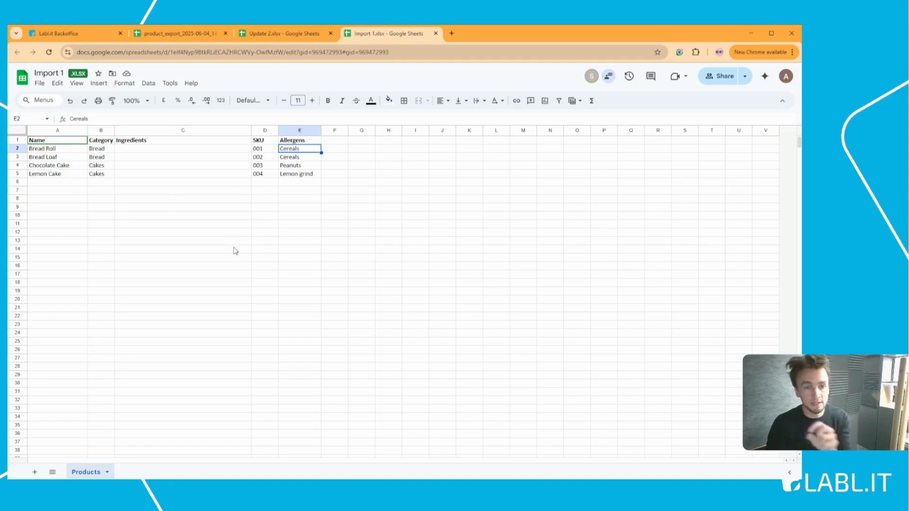
# Step: Check the File > Download formats without exporting, then return to Labl.it's column mapping
pyautogui.click(40, 86)
pyautogui.moveTo(107, 209)
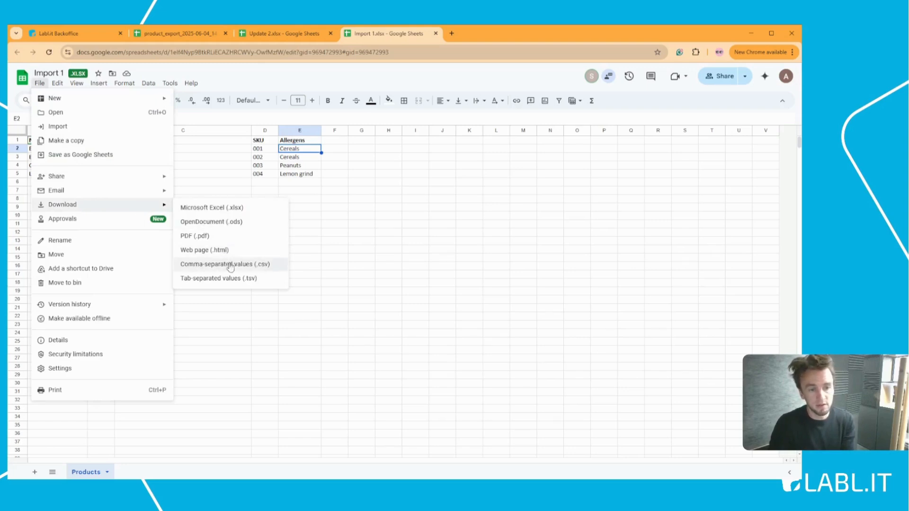
pyautogui.click(334, 266)
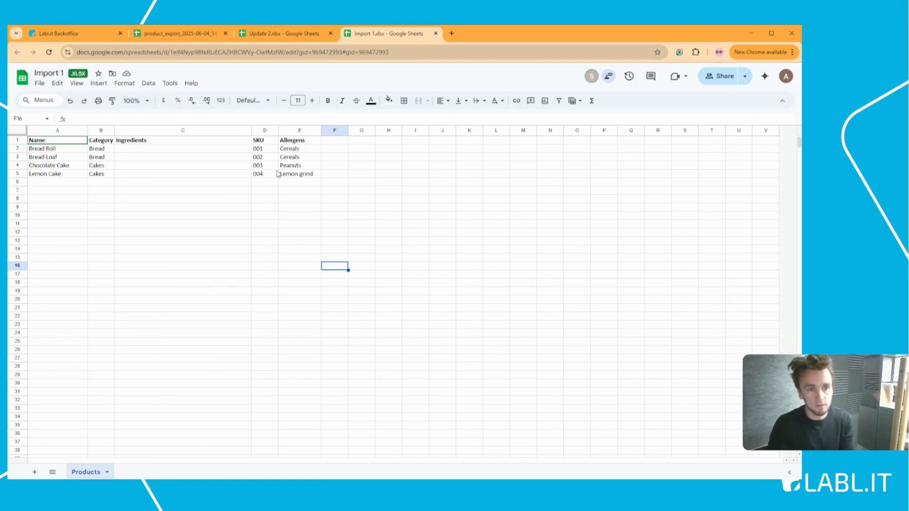
pyautogui.click(87, 36)
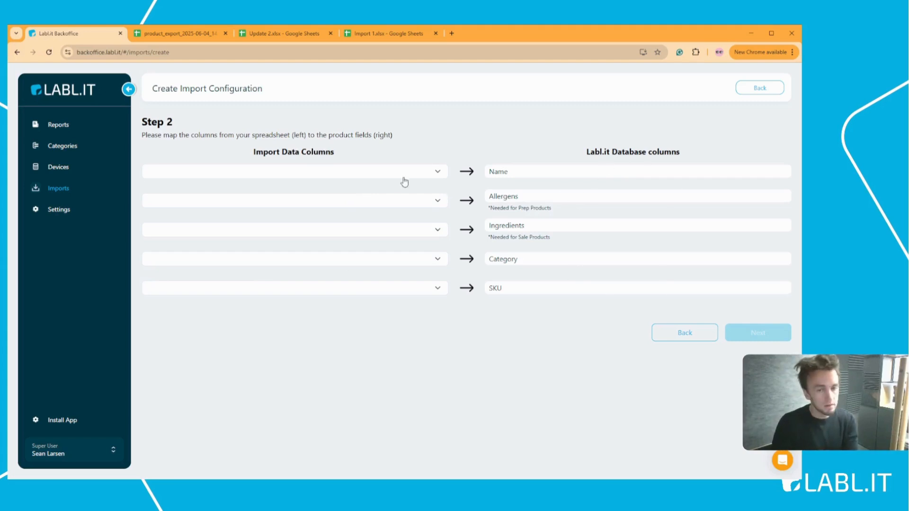
# Step: Check the available import columns against the Import 1 header row, Name through Allergens
pyautogui.click(433, 175)
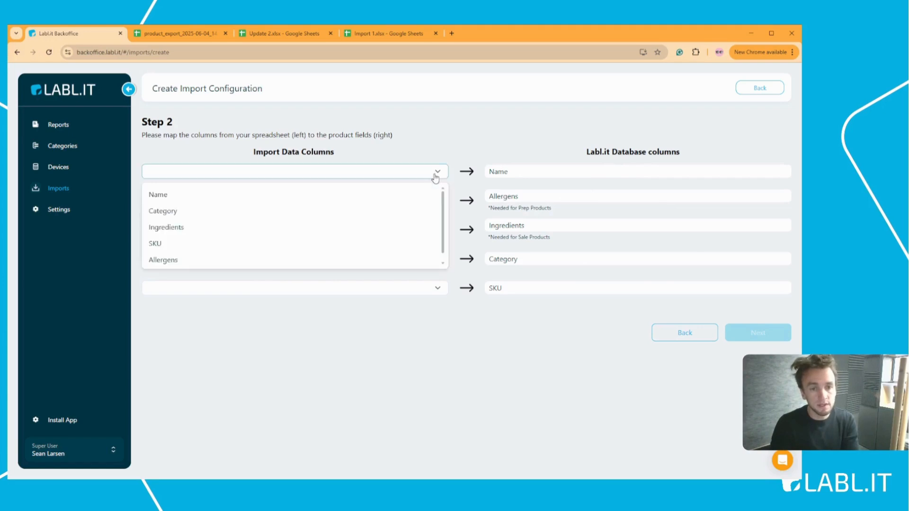
pyautogui.scroll(-1, 196, 261)
pyautogui.scroll(1, 183, 224)
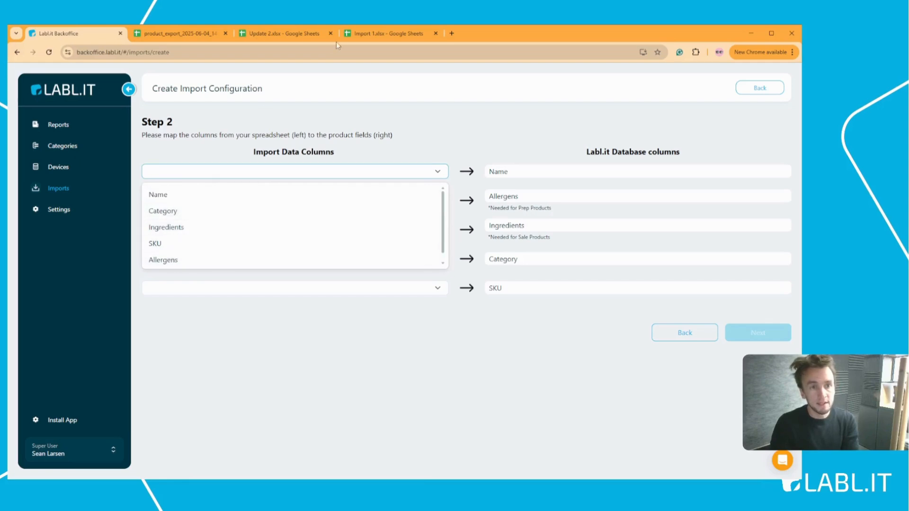
pyautogui.click(376, 32)
pyautogui.click(307, 142)
pyautogui.moveTo(314, 142); pyautogui.dragTo(64, 147)
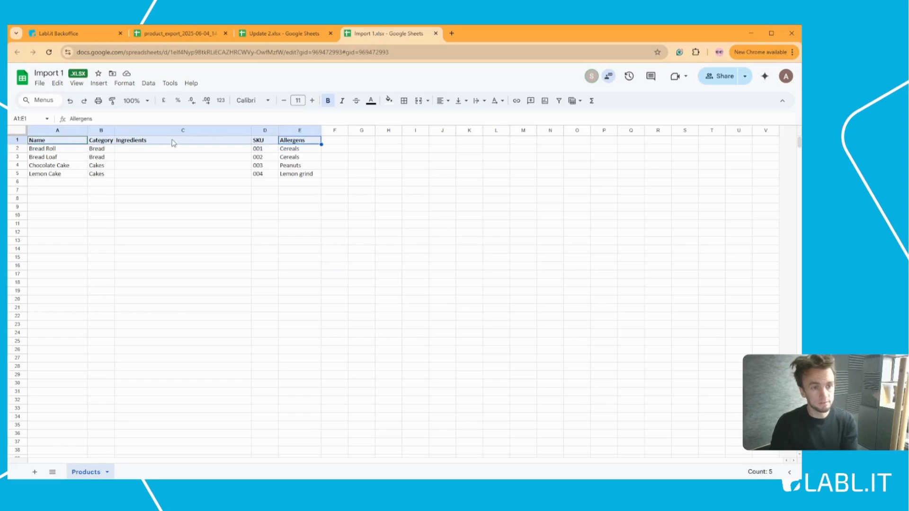
pyautogui.click(101, 39)
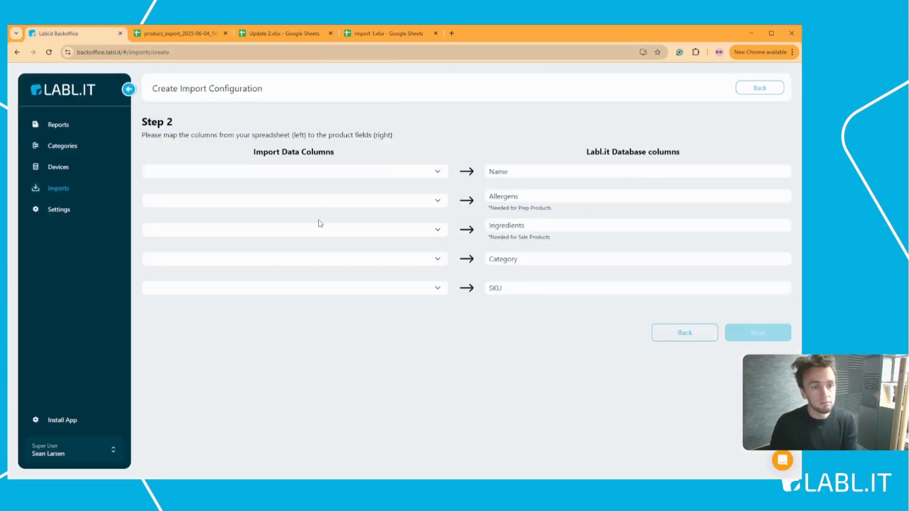
# Step: Map Name, Allergens, Ingredients, Category and SKU to their matching fields, then continue
pyautogui.click(362, 172)
pyautogui.click(264, 195)
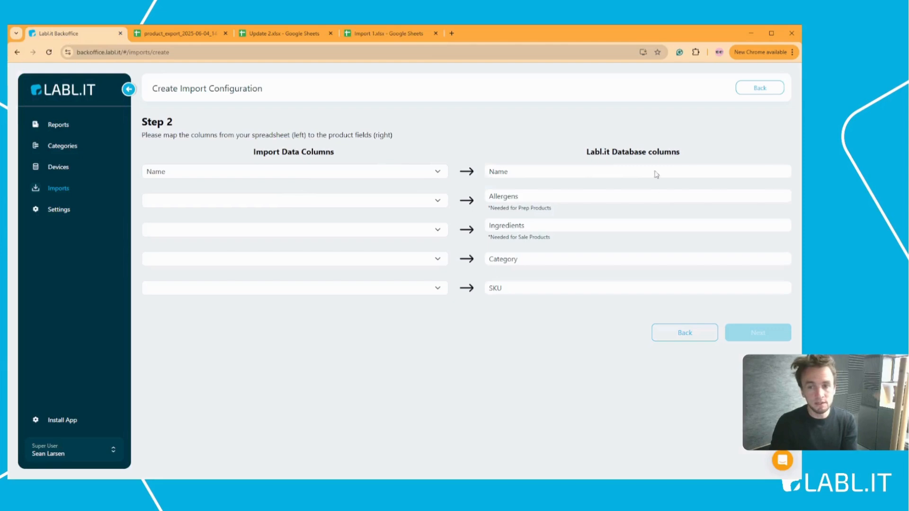
pyautogui.click(435, 201)
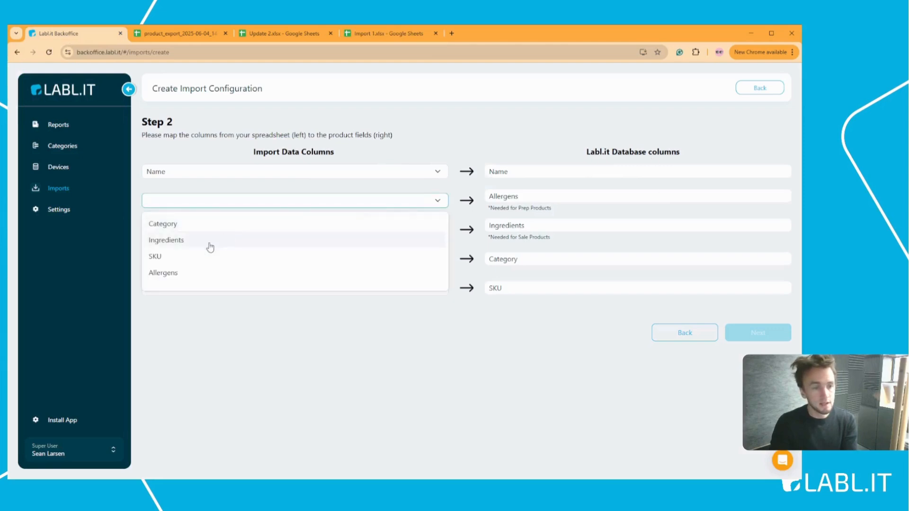
pyautogui.click(186, 274)
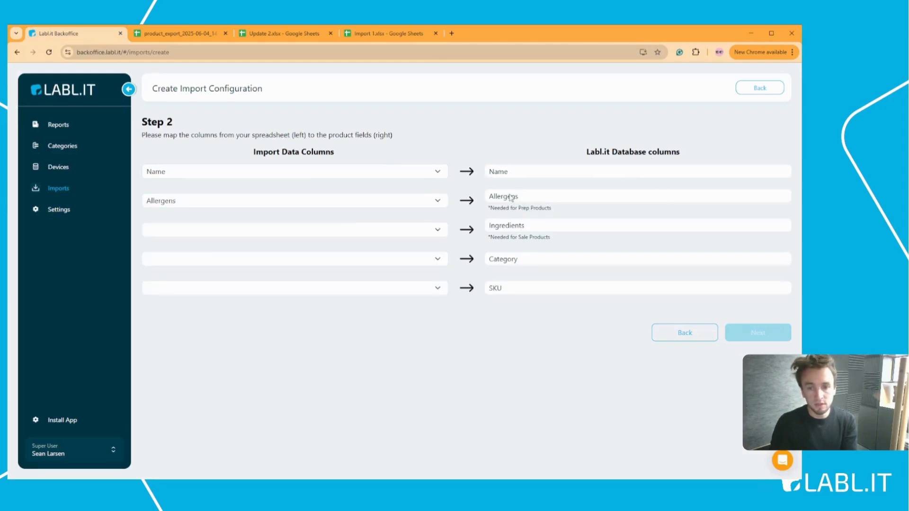
pyautogui.click(436, 231)
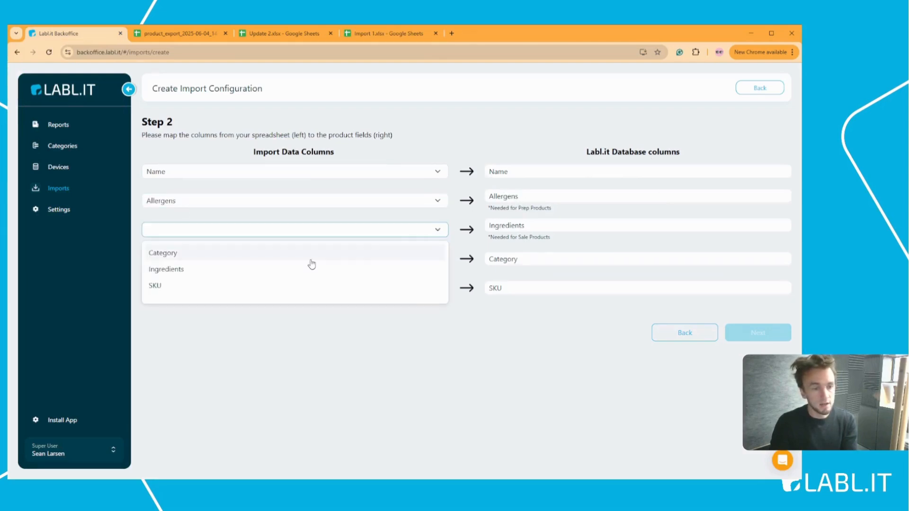
pyautogui.click(282, 271)
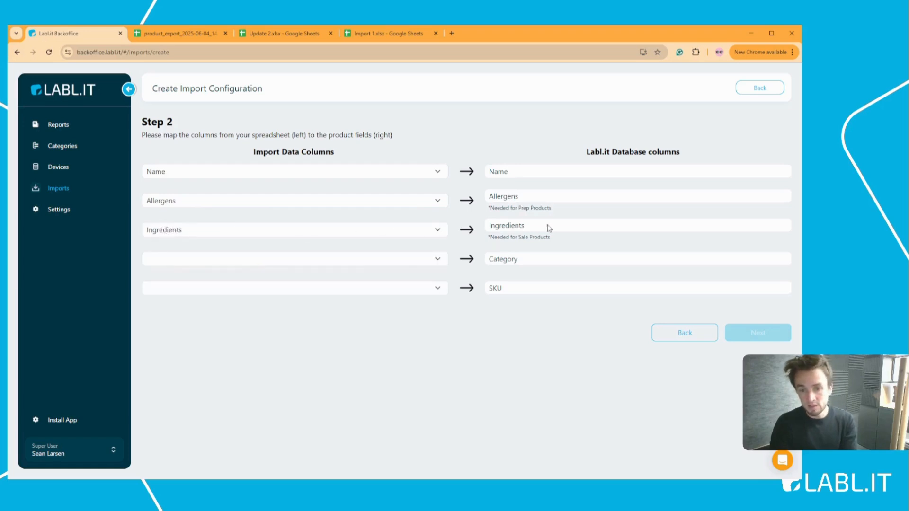
pyautogui.click(432, 261)
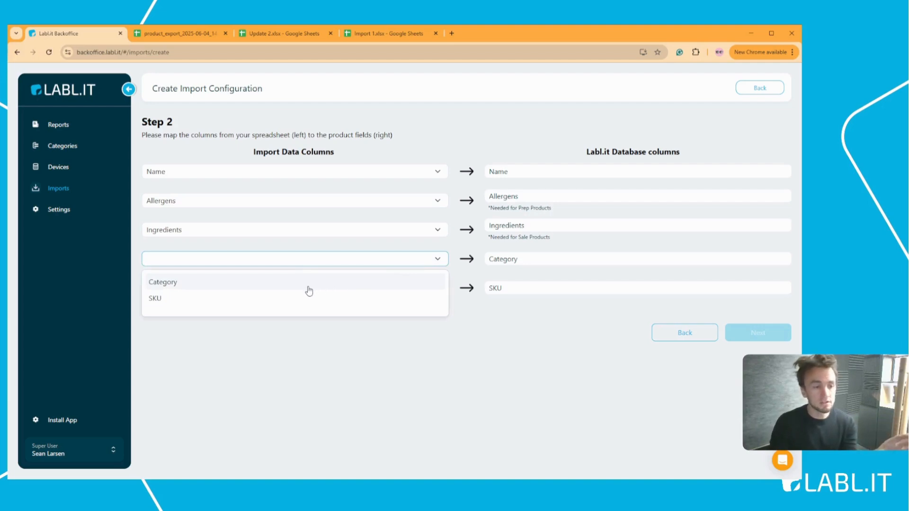
pyautogui.click(189, 283)
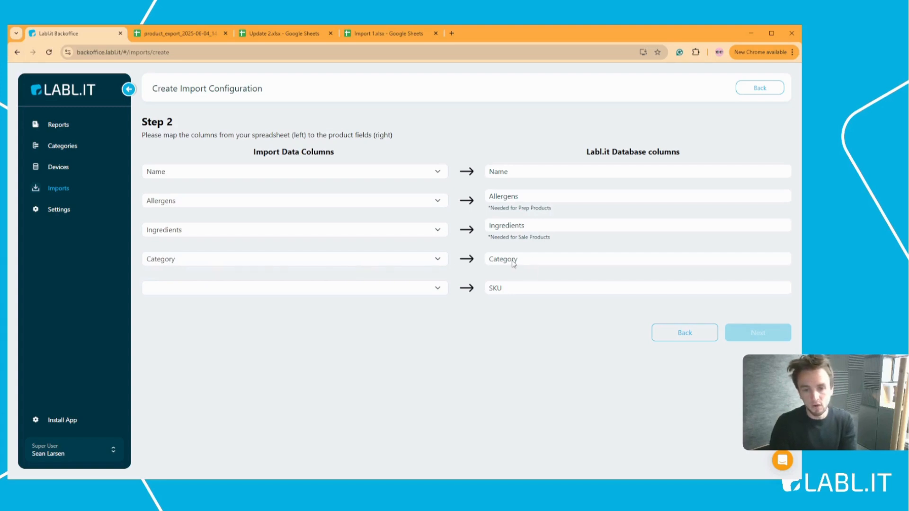
pyautogui.click(438, 290)
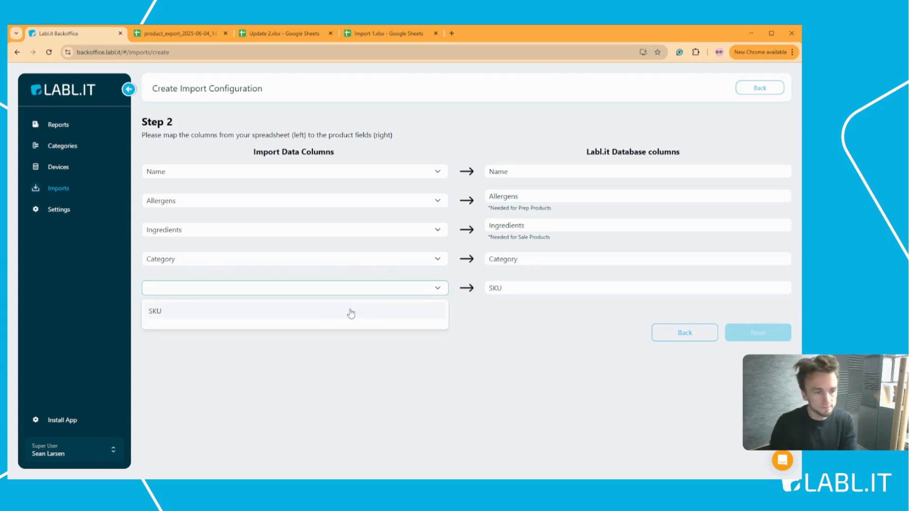
pyautogui.click(230, 316)
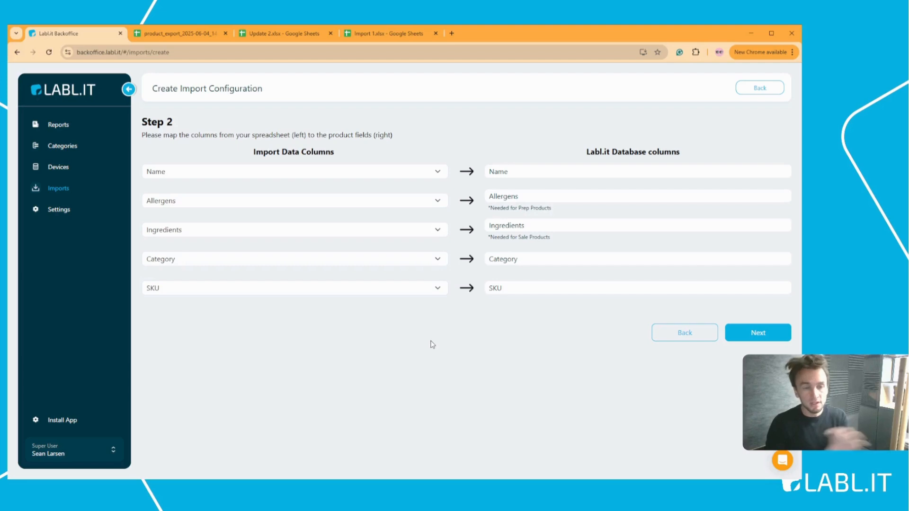
pyautogui.click(759, 333)
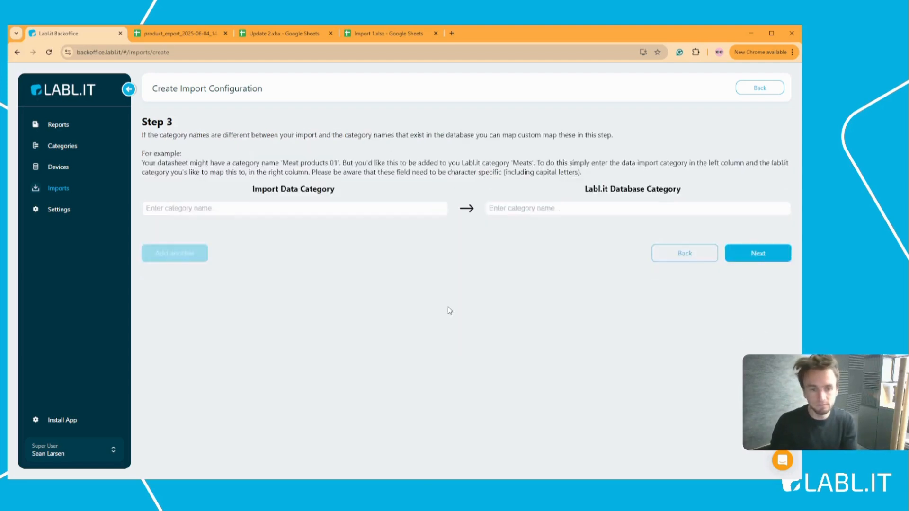
# Step: Restore Cakes1 as the category in spreadsheet cells B4 and B5
pyautogui.click(370, 208)
pyautogui.click(419, 246)
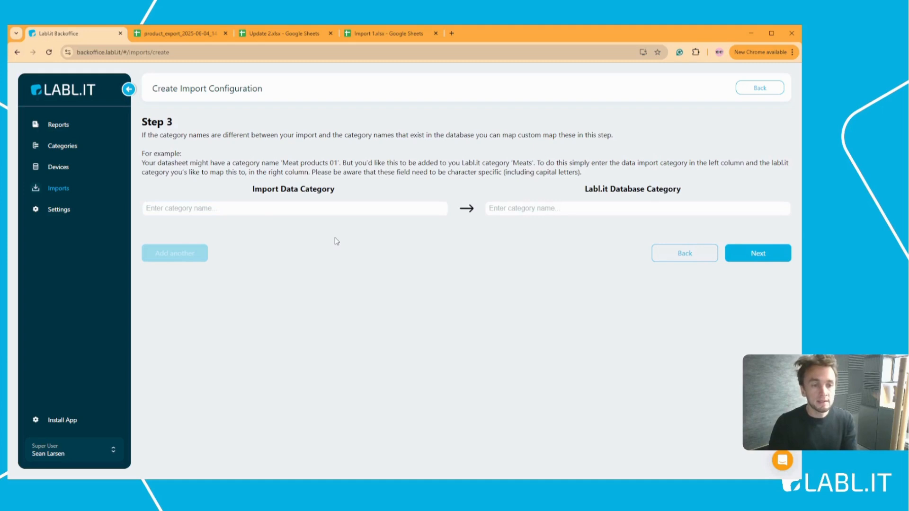
pyautogui.click(379, 33)
pyautogui.click(112, 165)
pyautogui.doubleClick(112, 165)
pyautogui.click(109, 174)
pyautogui.click(144, 198)
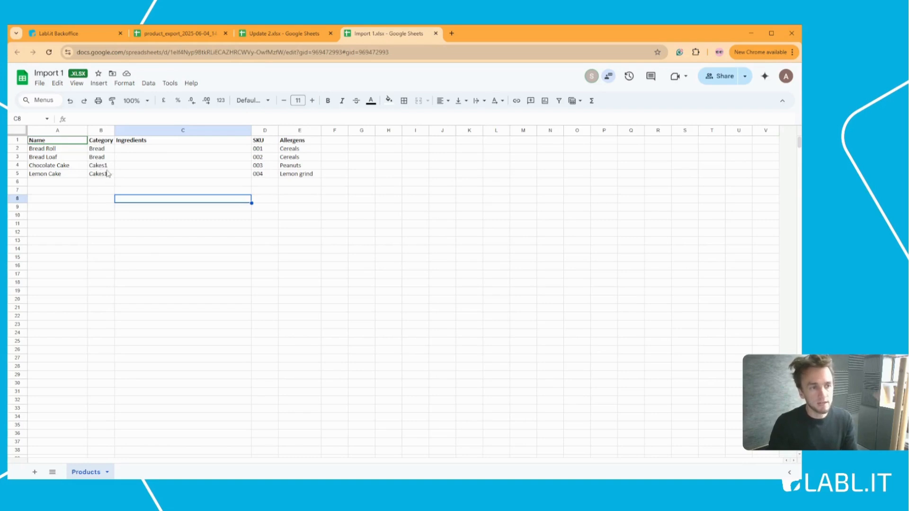
pyautogui.click(106, 37)
# Step: Demonstrate a category mapping of import Cakes1 to database Cakes on Step 3
pyautogui.click(515, 208)
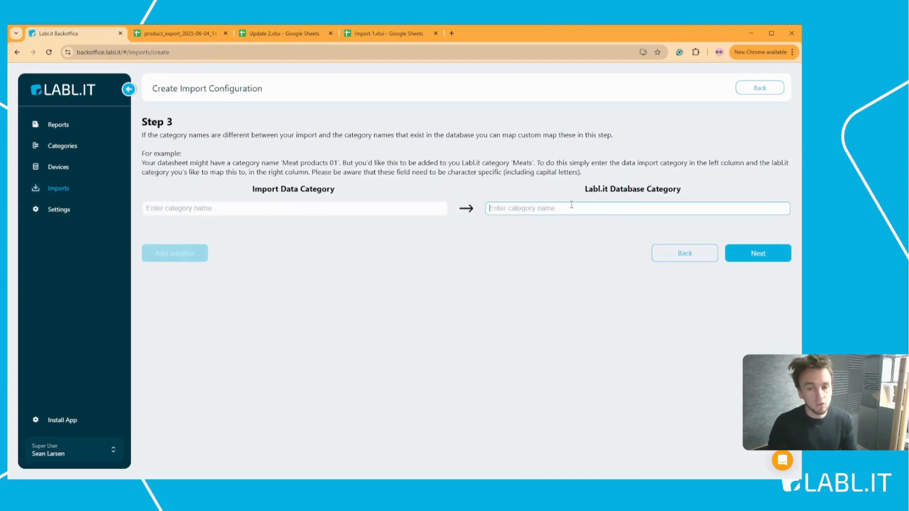
pyautogui.write('Cakes')
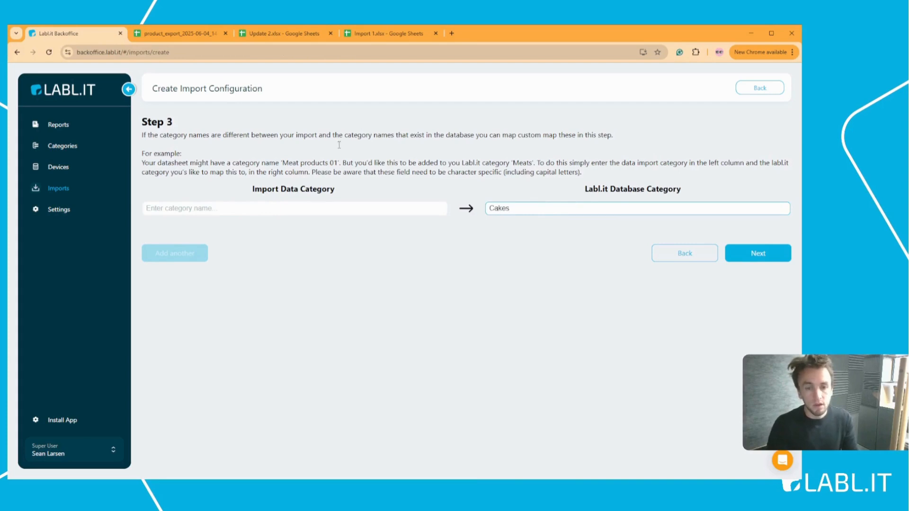
pyautogui.click(316, 211)
pyautogui.write('Cakes1')
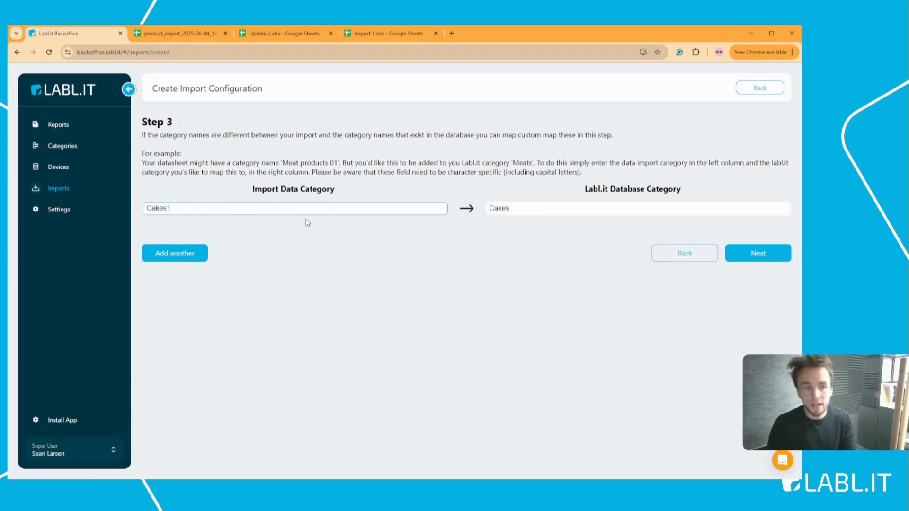
pyautogui.click(256, 231)
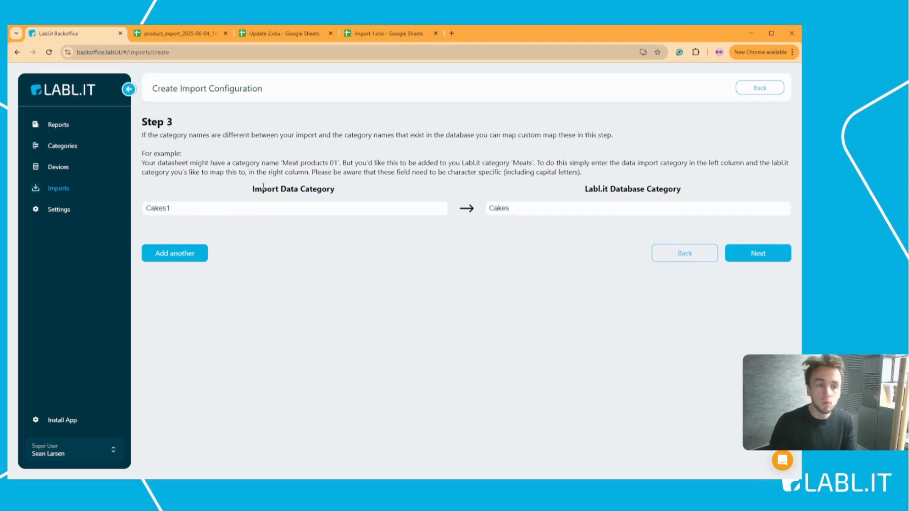
pyautogui.moveTo(278, 189); pyautogui.dragTo(298, 189)
pyautogui.moveTo(585, 189); pyautogui.dragTo(678, 189)
pyautogui.click(678, 188)
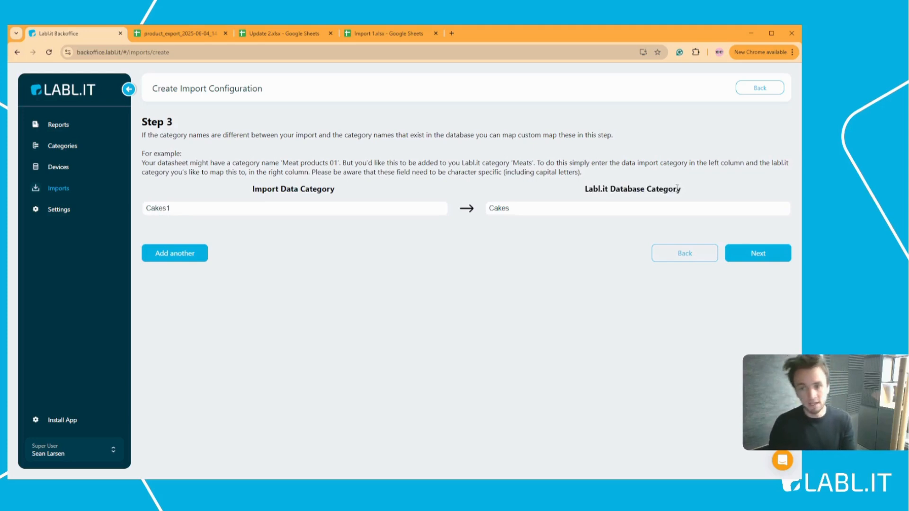
# Step: Delete both the Cakes1 import category and the Cakes database category entries
pyautogui.doubleClick(326, 210)
pyautogui.press('BackSpace')
pyautogui.doubleClick(517, 209)
pyautogui.press('BackSpace')
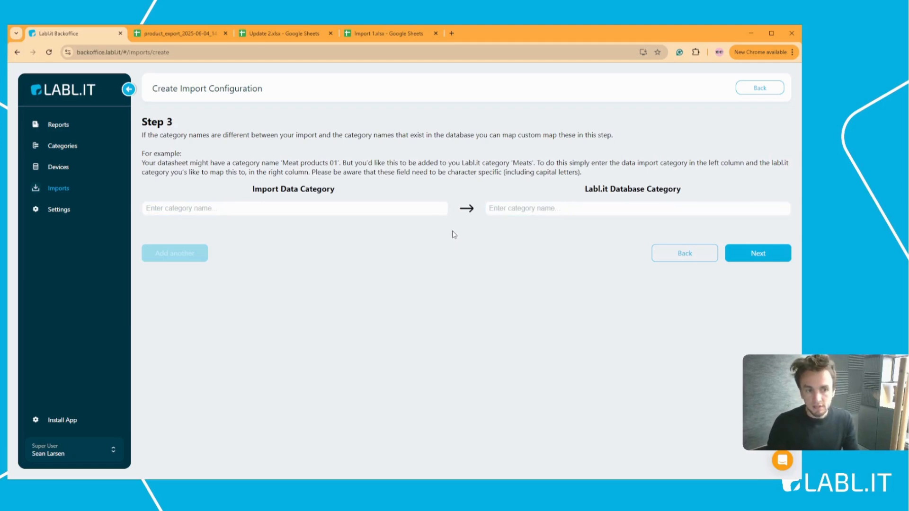
# Step: Name the configuration Prep Import 1 and set its use to Prep
pyautogui.click(758, 256)
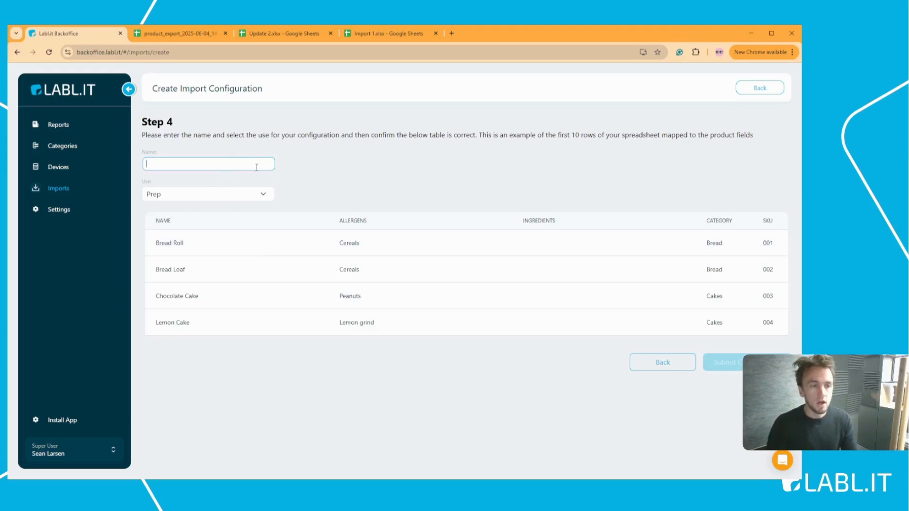
pyautogui.click(268, 198)
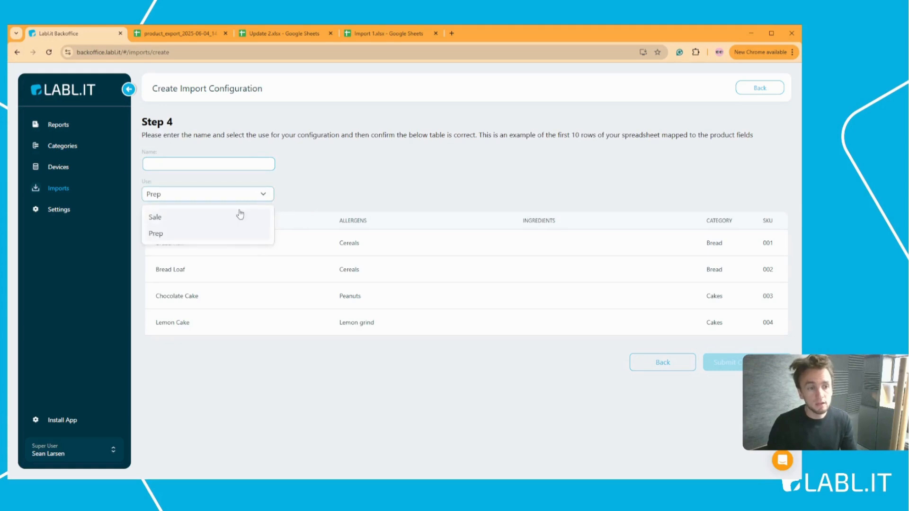
pyautogui.click(226, 232)
pyautogui.click(253, 201)
pyautogui.click(235, 217)
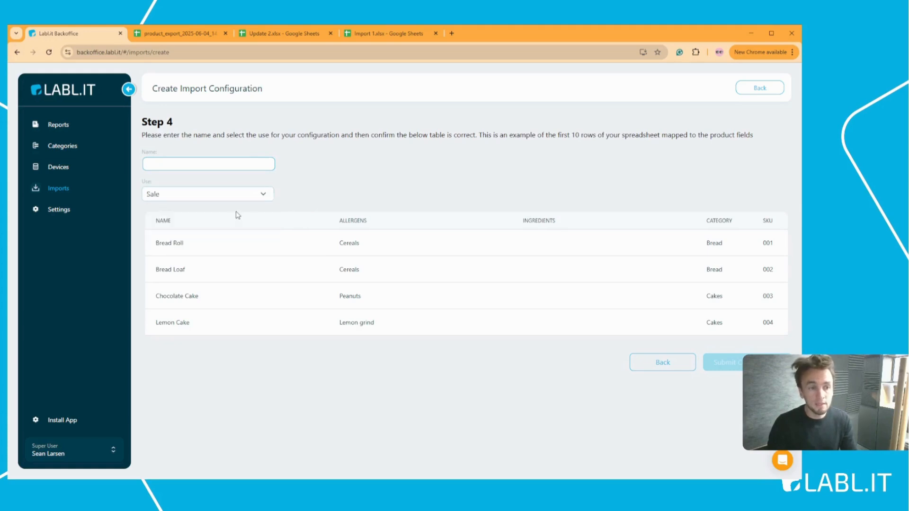
pyautogui.click(254, 198)
pyautogui.click(237, 232)
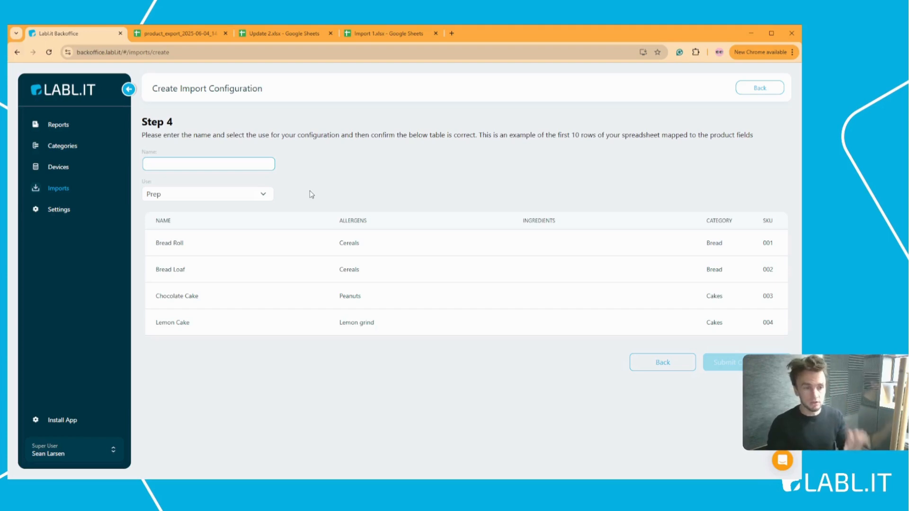
pyautogui.click(249, 167)
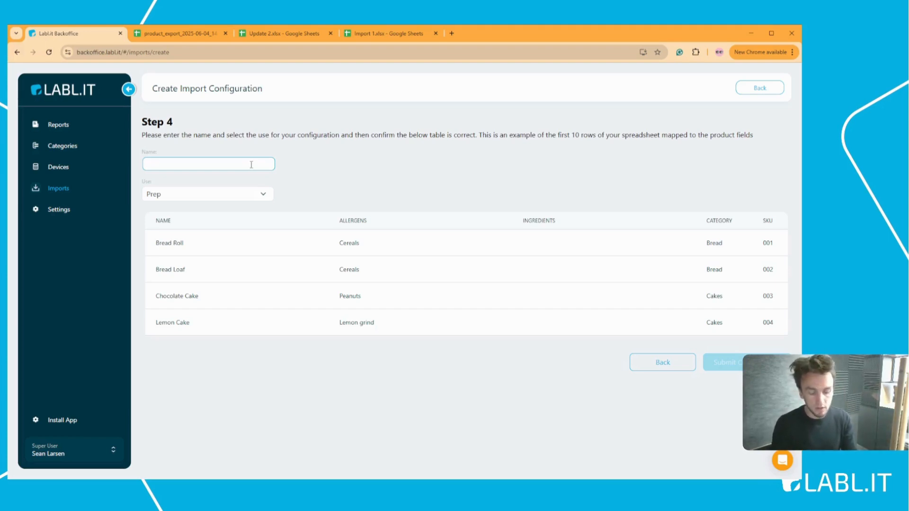
pyautogui.write('Prep Import 1')
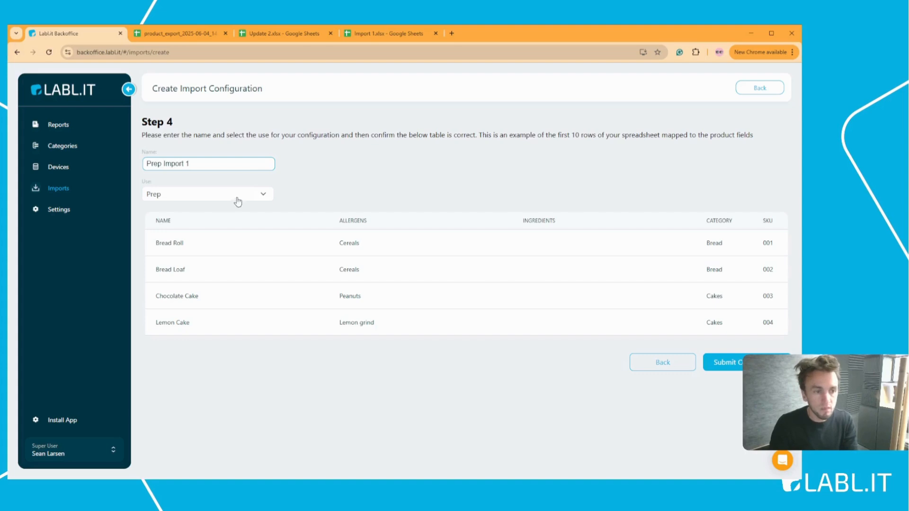
pyautogui.click(183, 196)
pyautogui.click(167, 233)
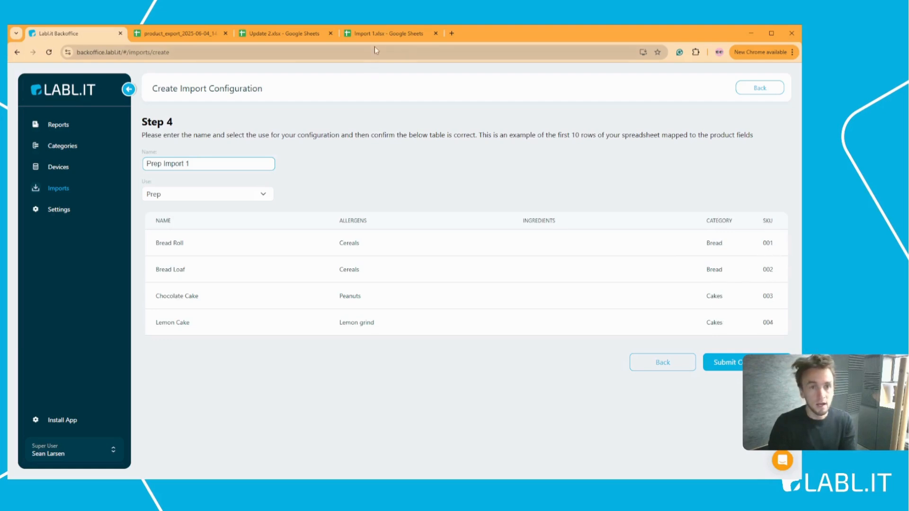
# Step: Cross-check the Import 1 spreadsheet columns, then submit the configuration
pyautogui.click(393, 33)
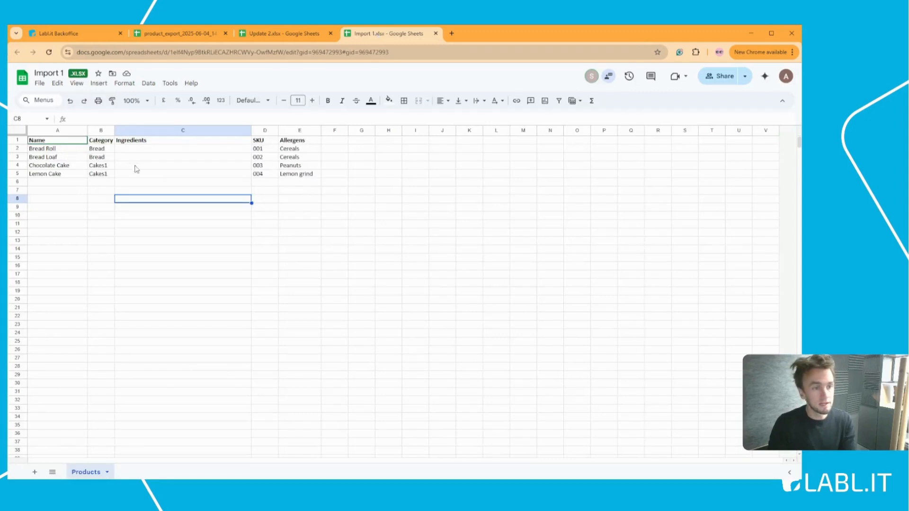
pyautogui.click(69, 33)
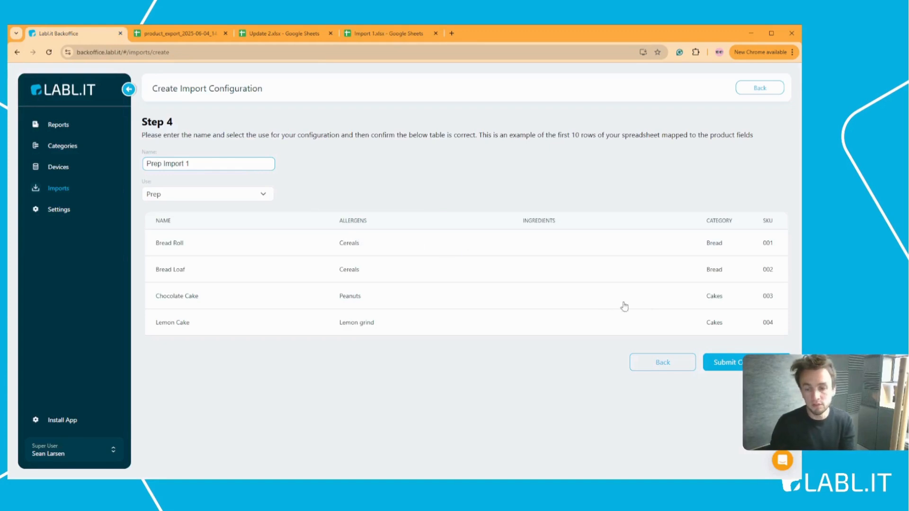
pyautogui.click(739, 363)
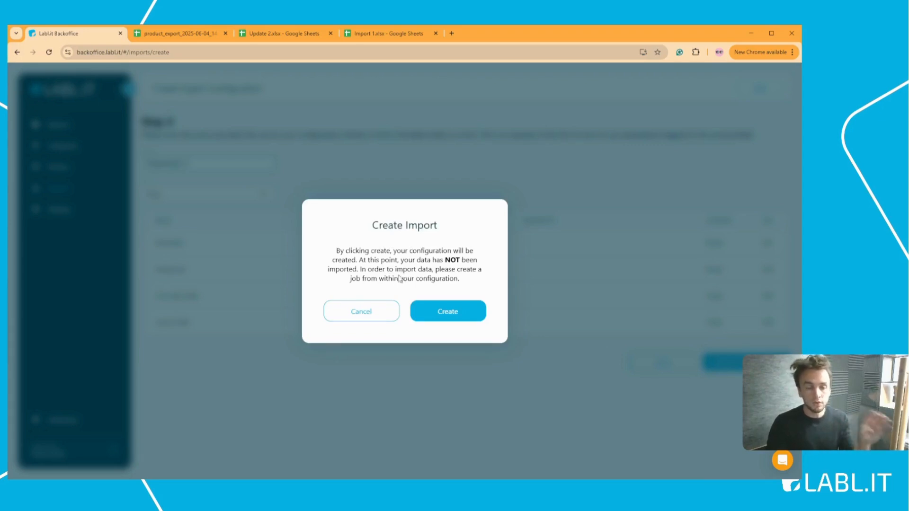
# Step: Confirm creation of Prep Import 1 and return to the Import Configurations list
pyautogui.click(449, 311)
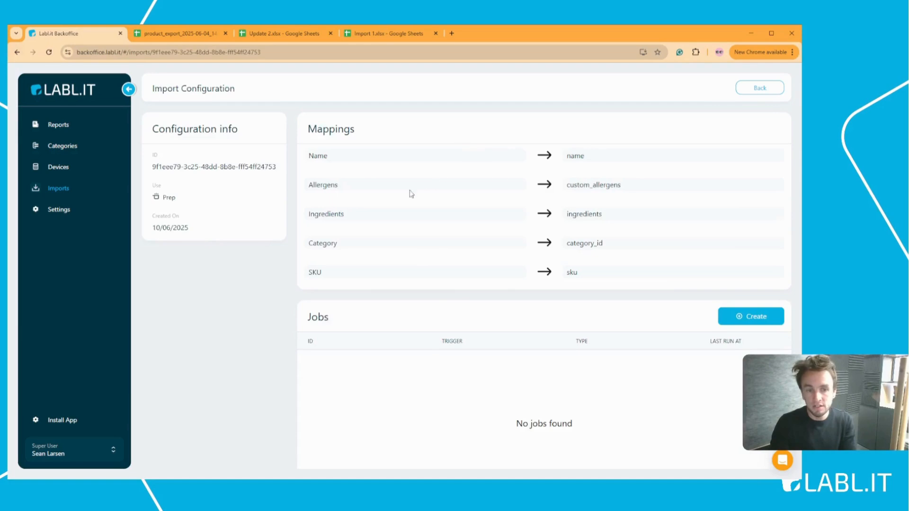
pyautogui.click(757, 90)
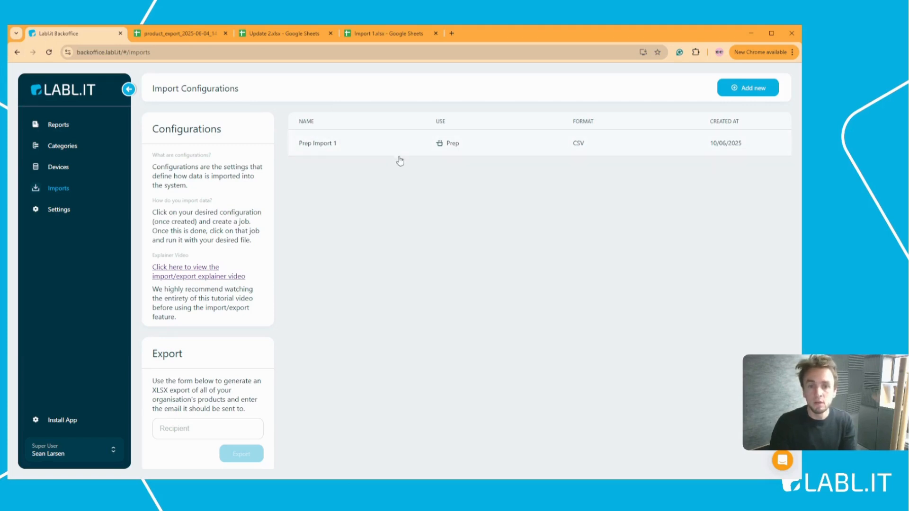
pyautogui.click(395, 33)
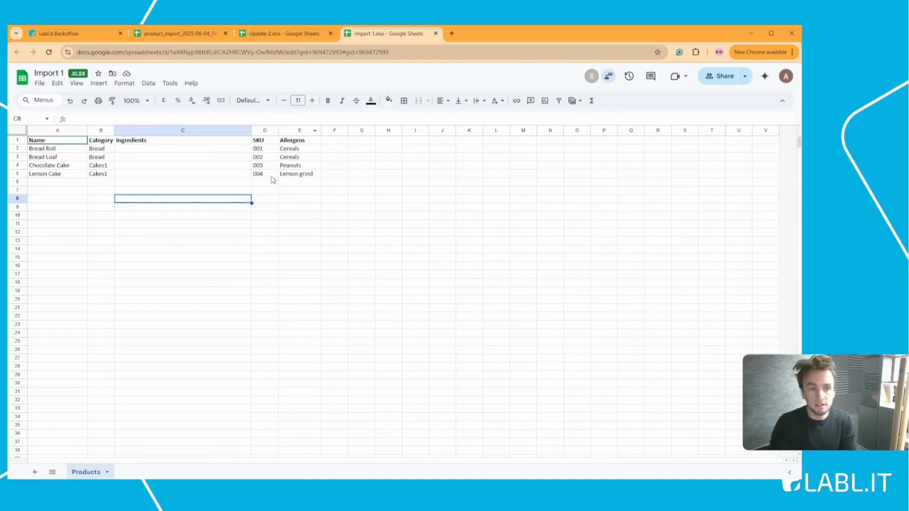
pyautogui.click(94, 33)
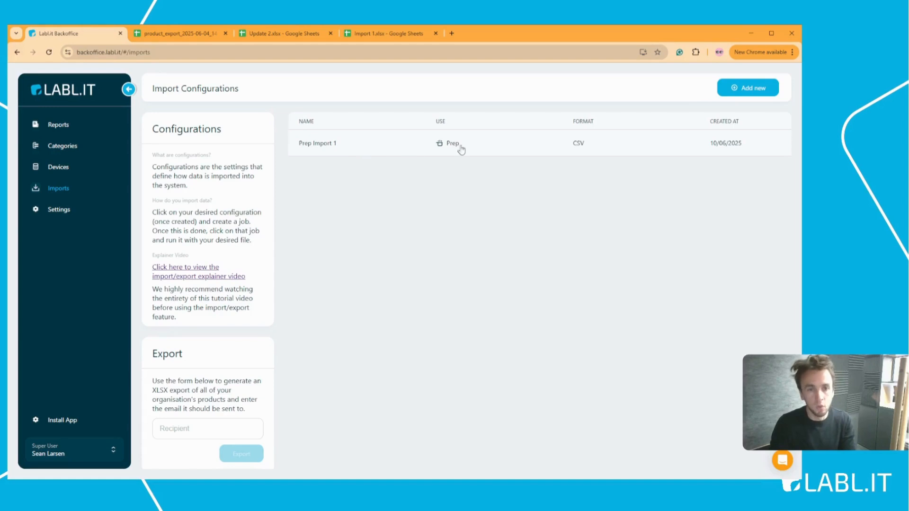
# Step: Open Prep Import 1's details, scroll to its empty Jobs list, and start a new job
pyautogui.click(343, 144)
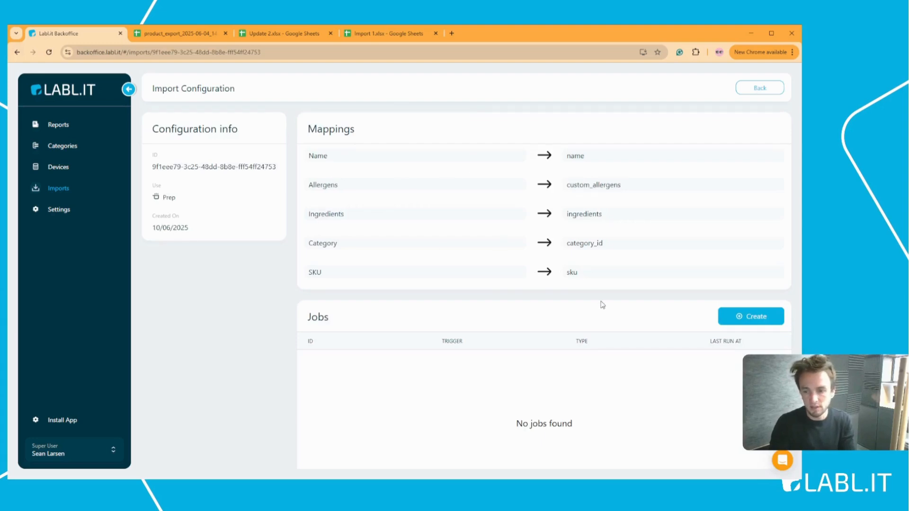
pyautogui.scroll(-1, 630, 293)
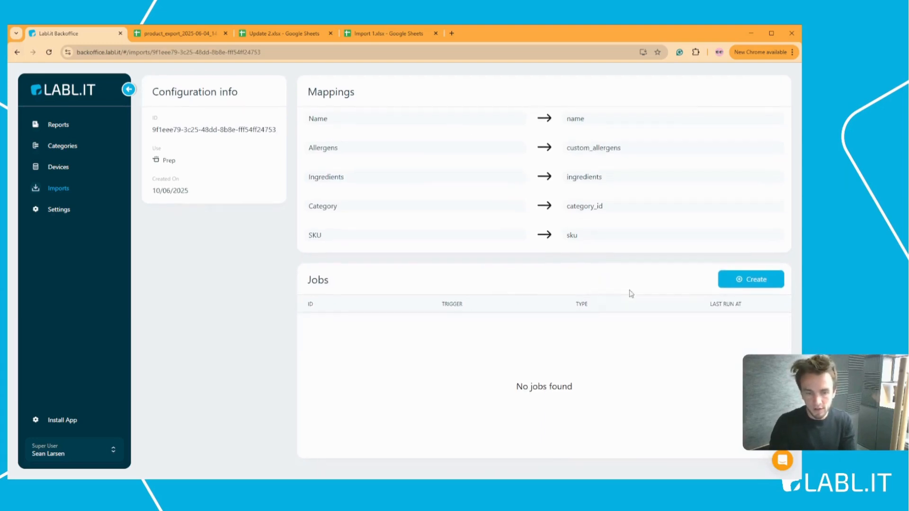
pyautogui.click(757, 280)
# Step: Set the new job's type to Purge and keep its trigger as Manual
pyautogui.click(475, 233)
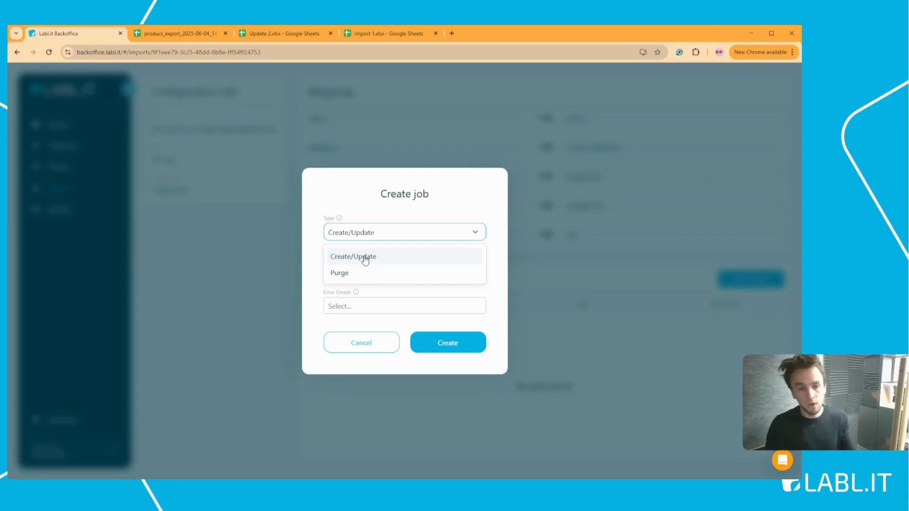
pyautogui.click(350, 273)
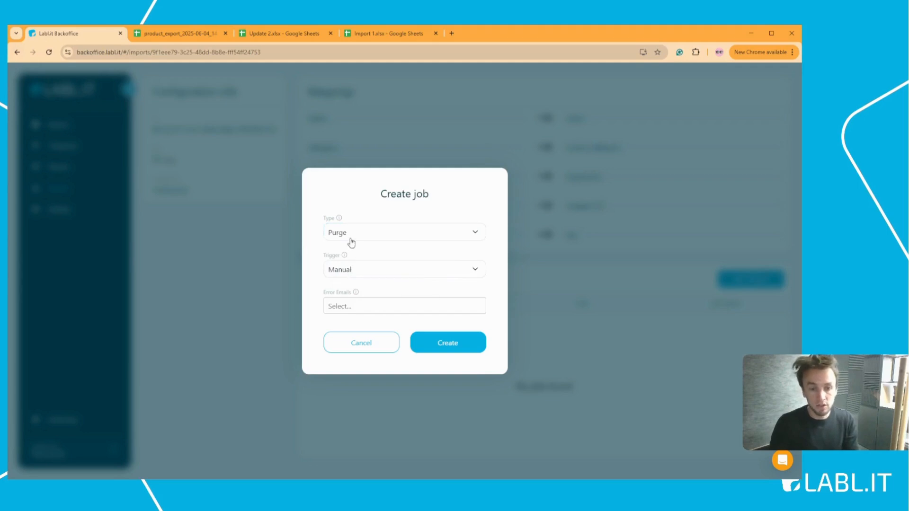
pyautogui.click(377, 234)
pyautogui.click(377, 234)
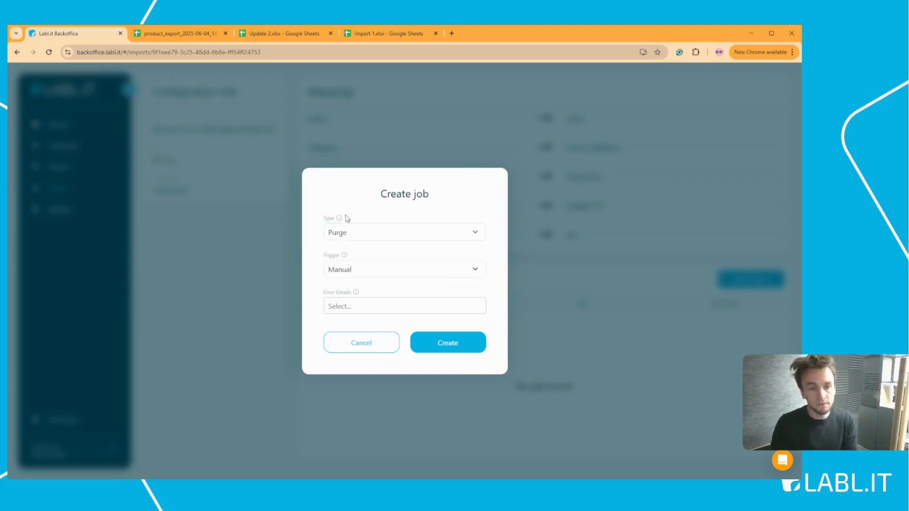
pyautogui.moveTo(341, 220)
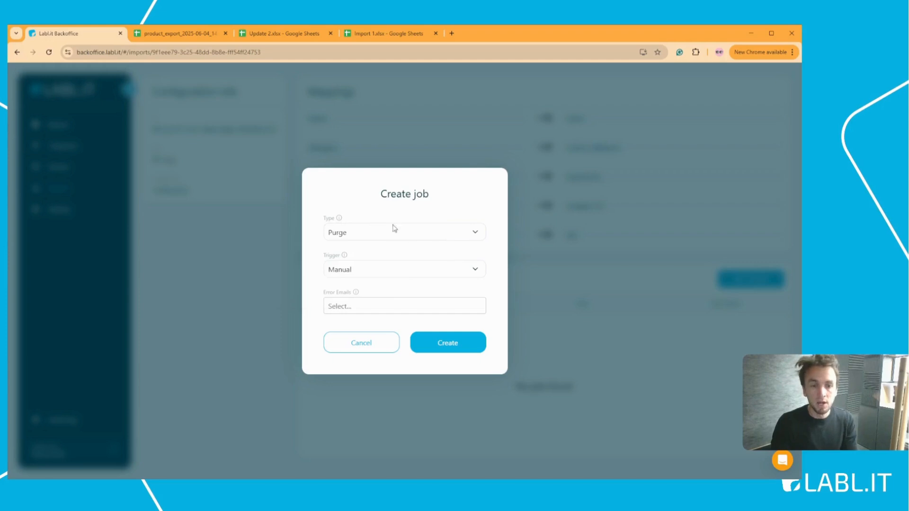
pyautogui.click(465, 239)
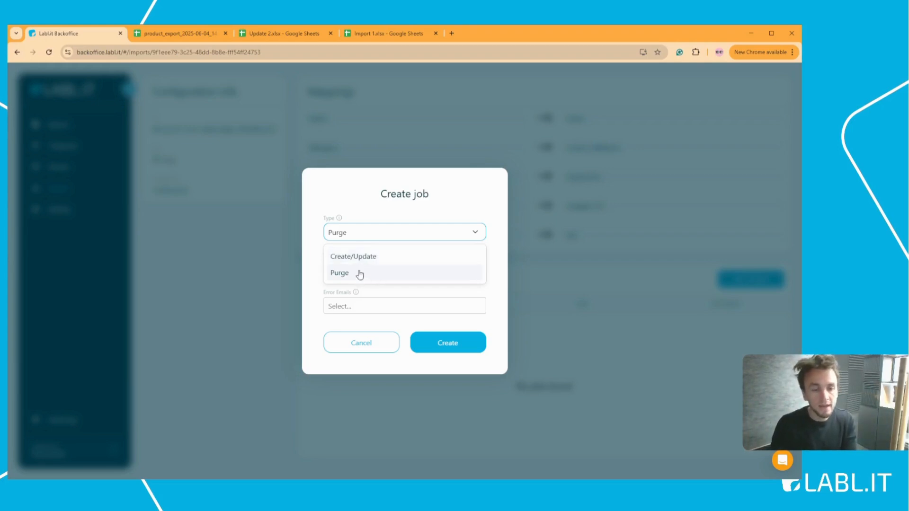
pyautogui.click(344, 273)
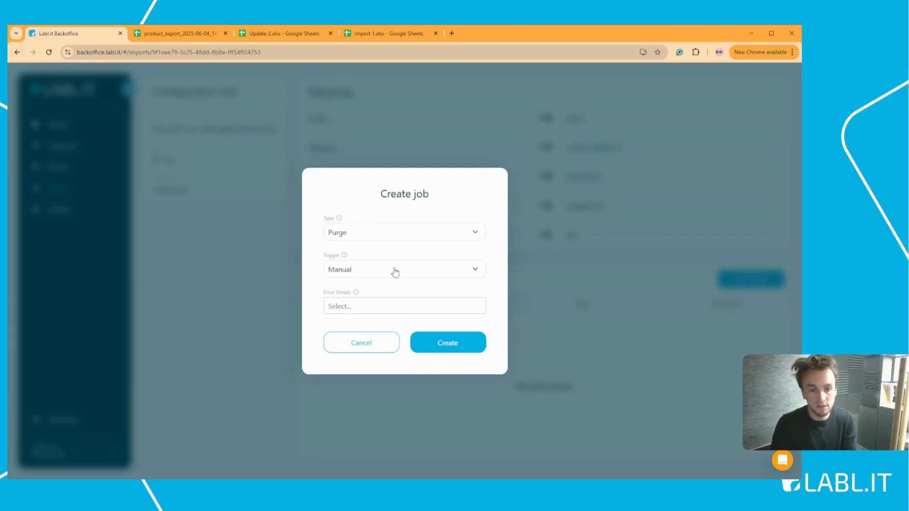
pyautogui.click(465, 268)
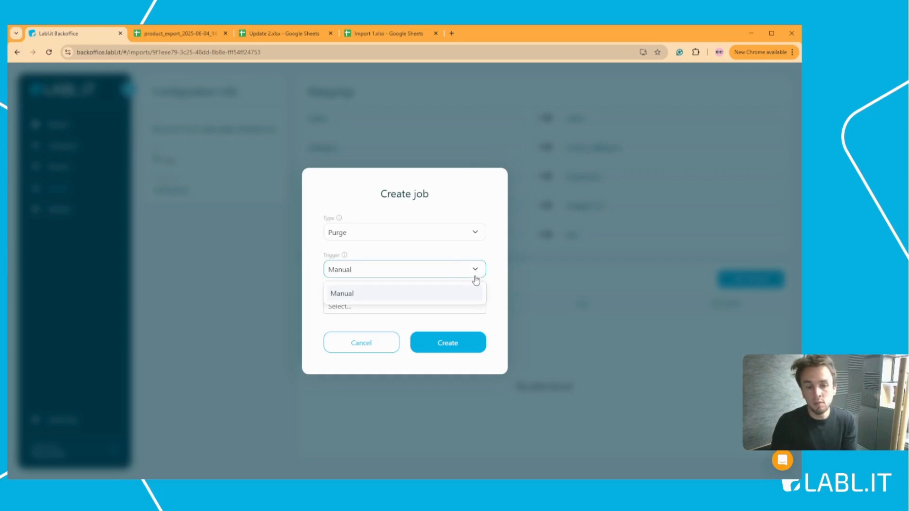
pyautogui.click(478, 270)
pyautogui.click(476, 271)
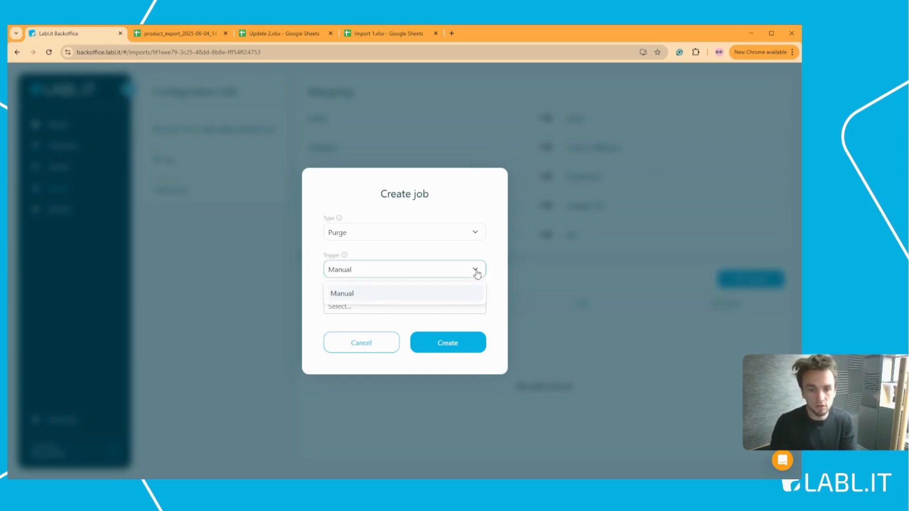
pyautogui.click(495, 272)
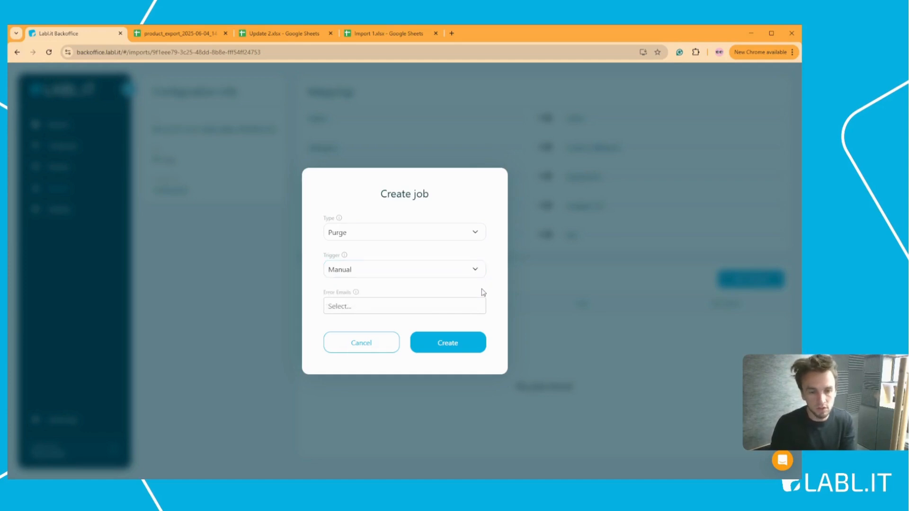
# Step: Add an error-notification e-mail address to the job
pyautogui.click(358, 306)
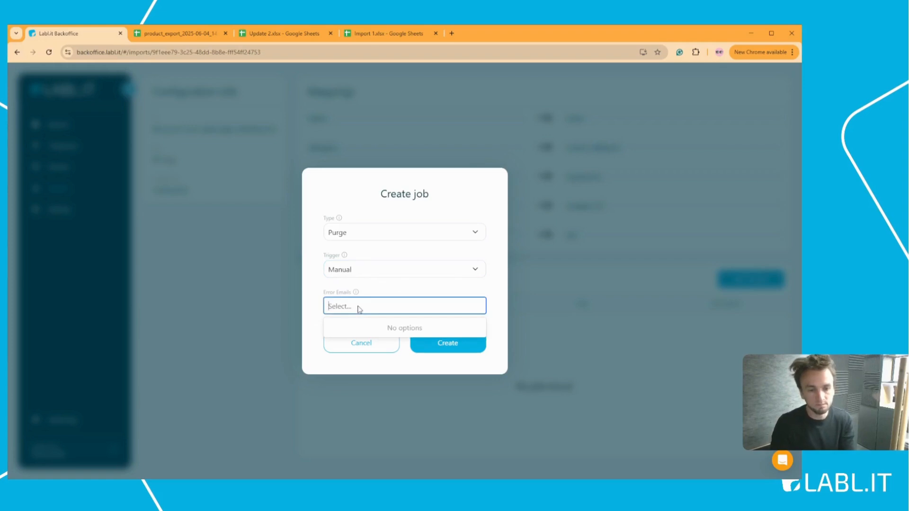
pyautogui.write('ub')
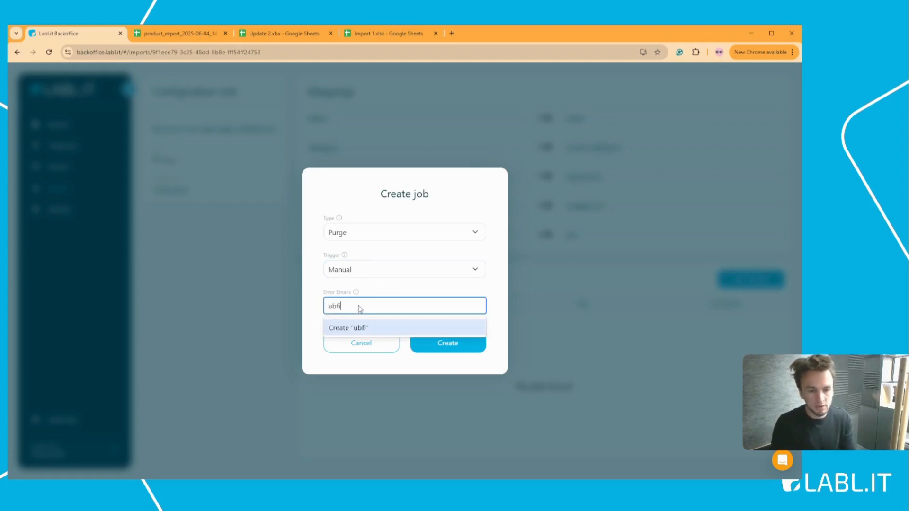
pyautogui.write('fi')
pyautogui.press('BackSpace')
pyautogui.press('BackSpace')
pyautogui.press('BackSpace')
pyautogui.press('BackSpace')
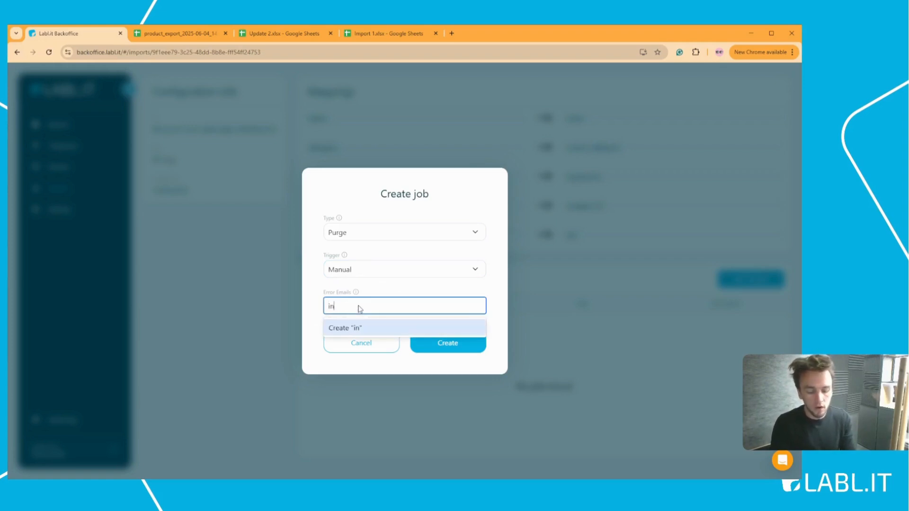
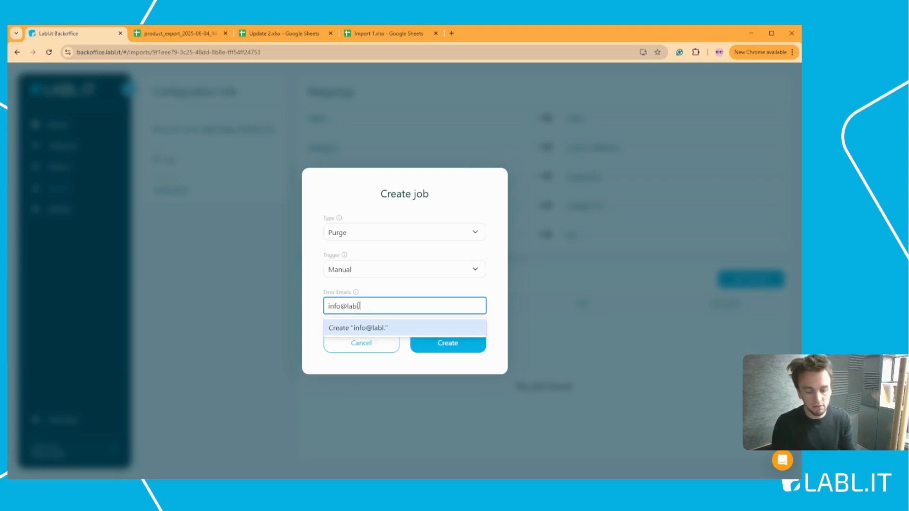
pyautogui.click(380, 327)
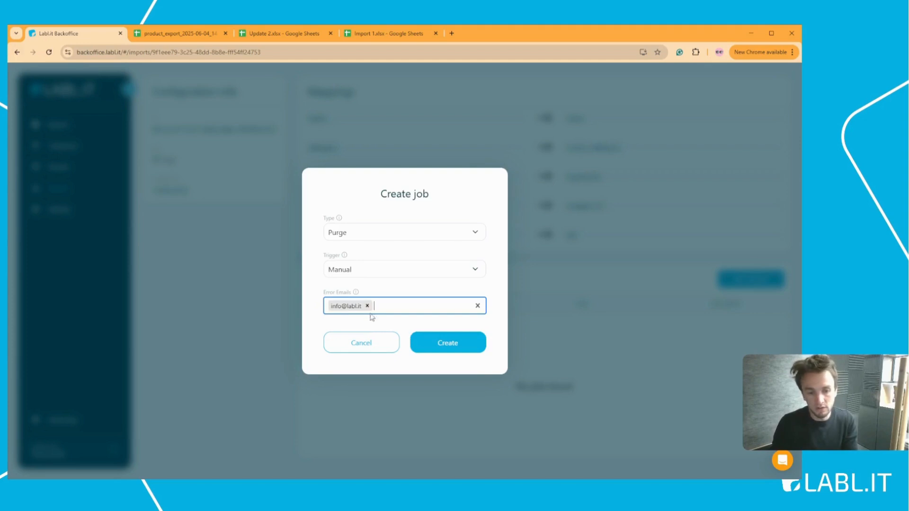
# Step: Create the Purge job, then reopen Prep Import 1 and open the Purge job's page
pyautogui.click(465, 343)
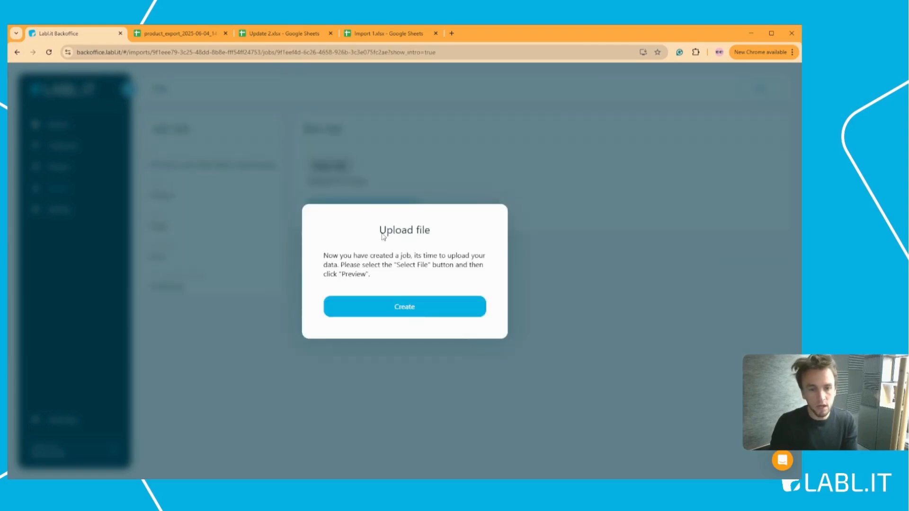
pyautogui.click(408, 309)
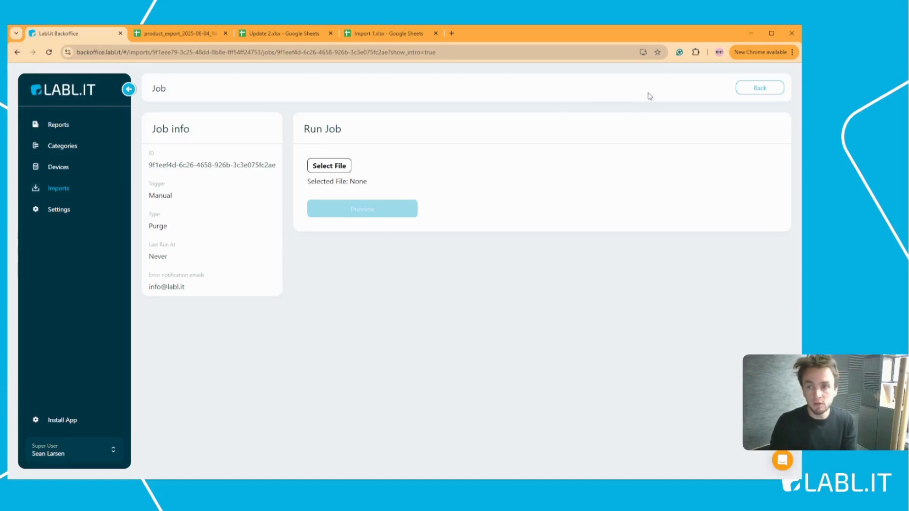
pyautogui.click(760, 89)
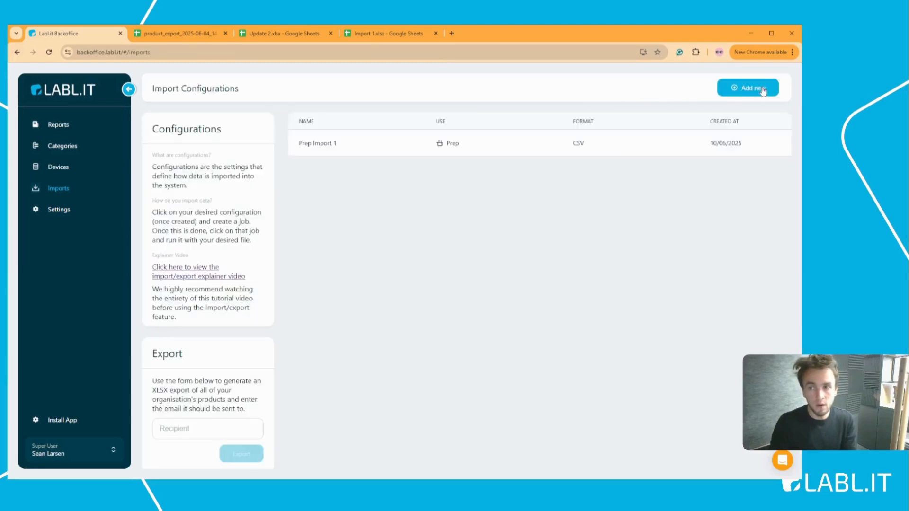
pyautogui.click(341, 144)
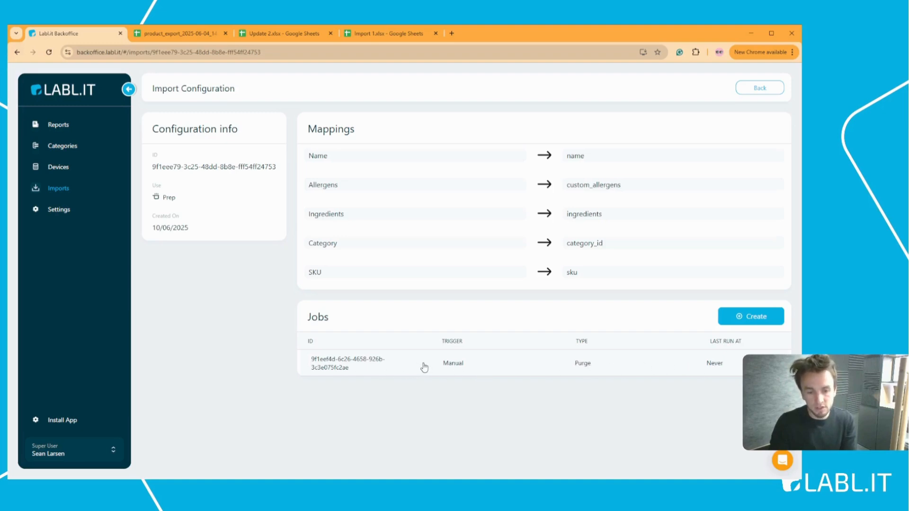
pyautogui.click(424, 367)
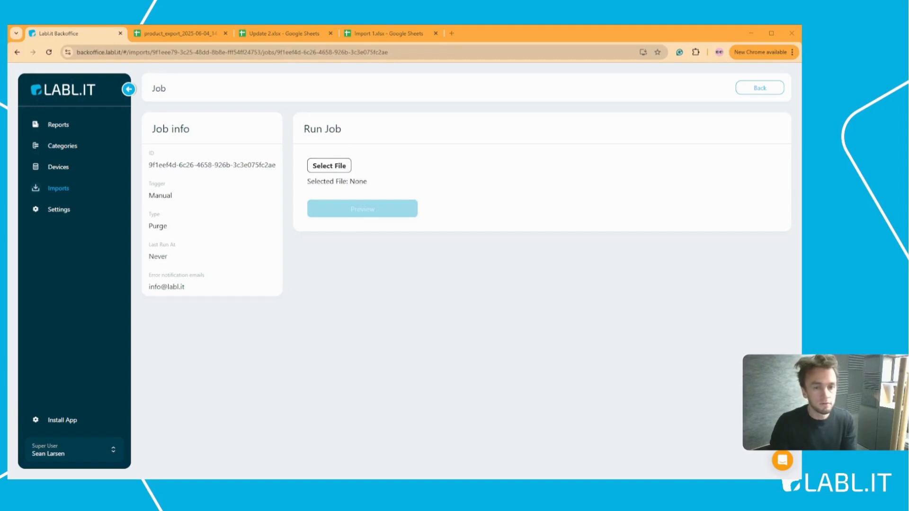
# Step: Attach Import 1.xlsx - Products.csv, preview its four product updates, and start the run
pyautogui.click(351, 252)
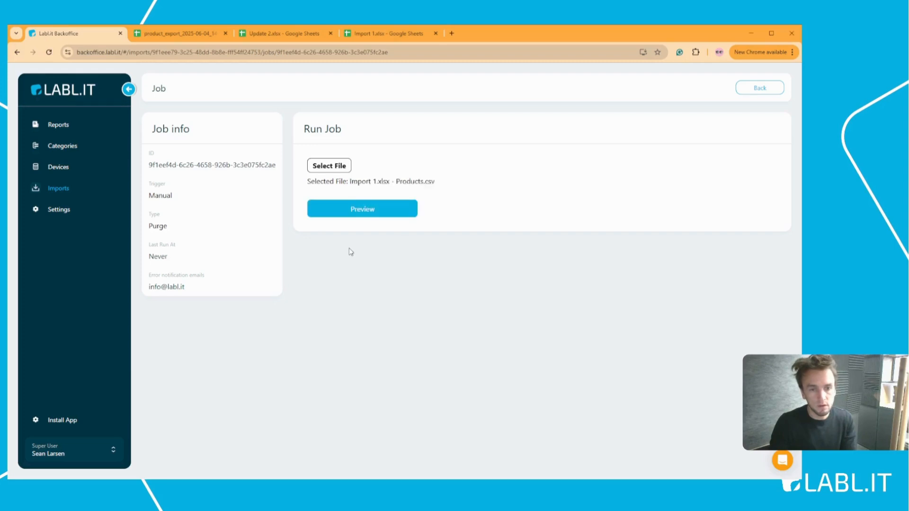
pyautogui.click(374, 214)
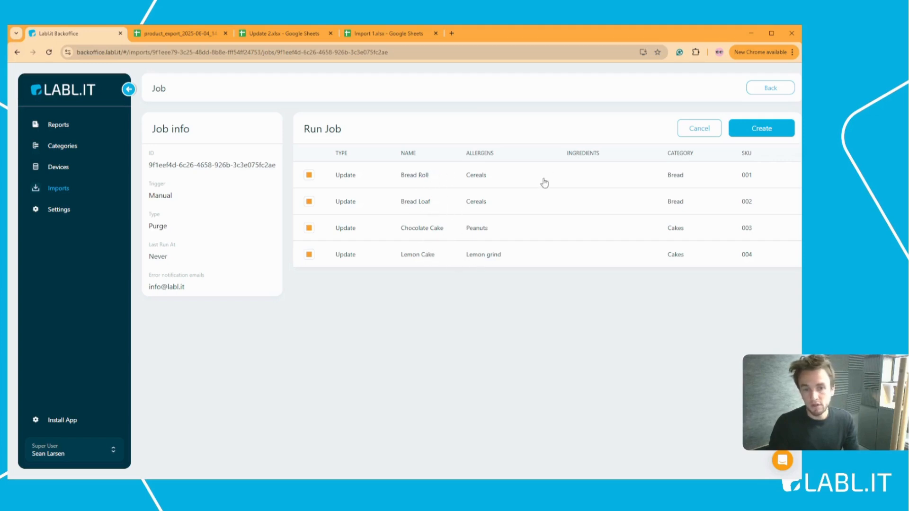
pyautogui.click(390, 37)
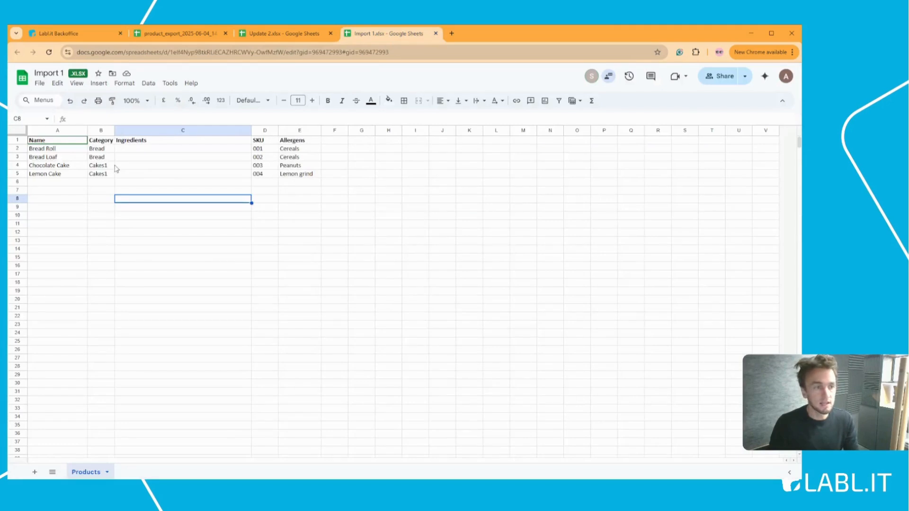
pyautogui.click(76, 36)
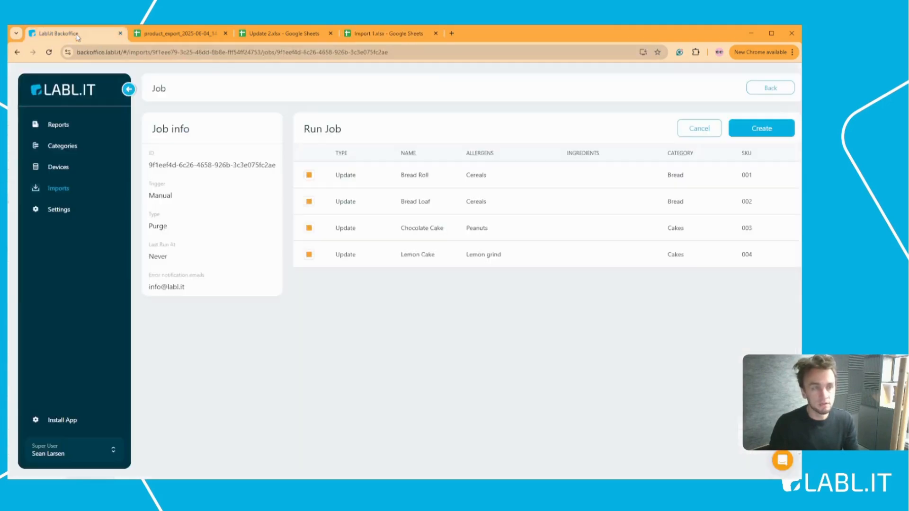
pyautogui.click(745, 124)
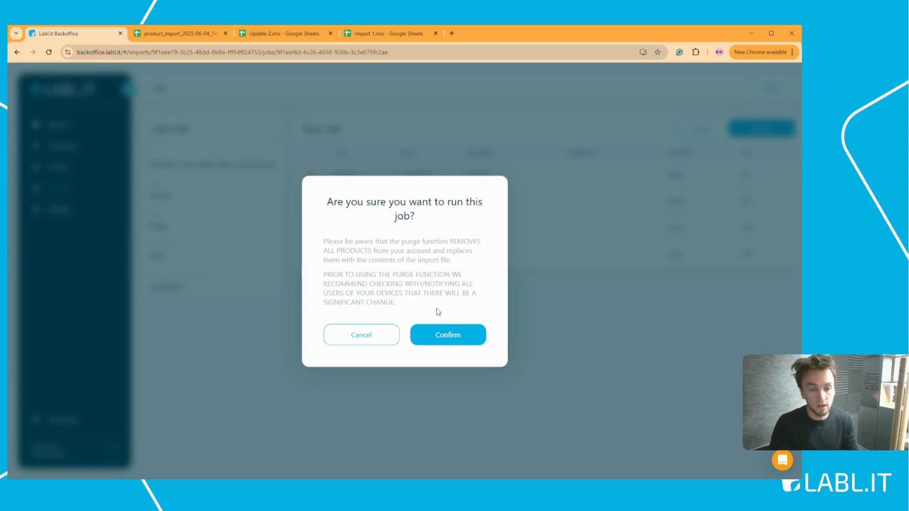
# Step: Confirm running the Purge job, then go to the Product Categories list
pyautogui.click(449, 335)
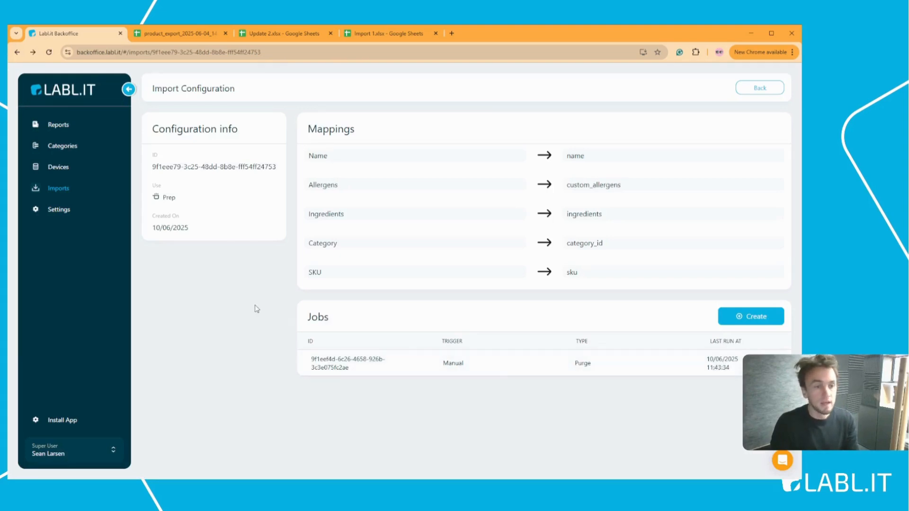
pyautogui.click(80, 147)
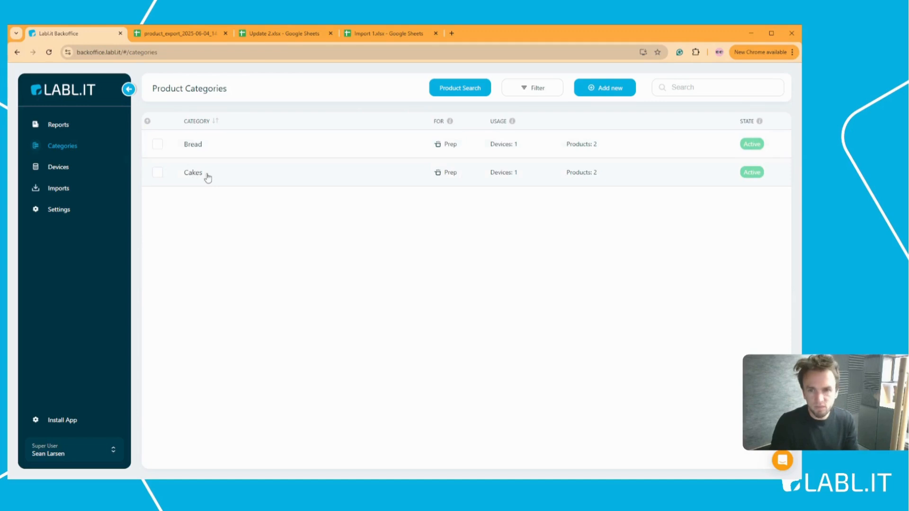
# Step: Browse the Bread and Cakes categories' products and glance at the Import 1 spreadsheet
pyautogui.click(197, 147)
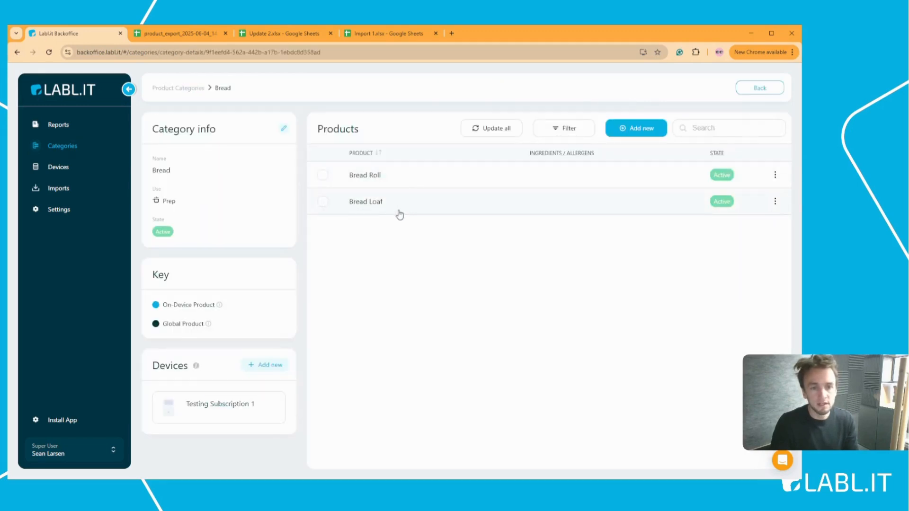
pyautogui.click(197, 89)
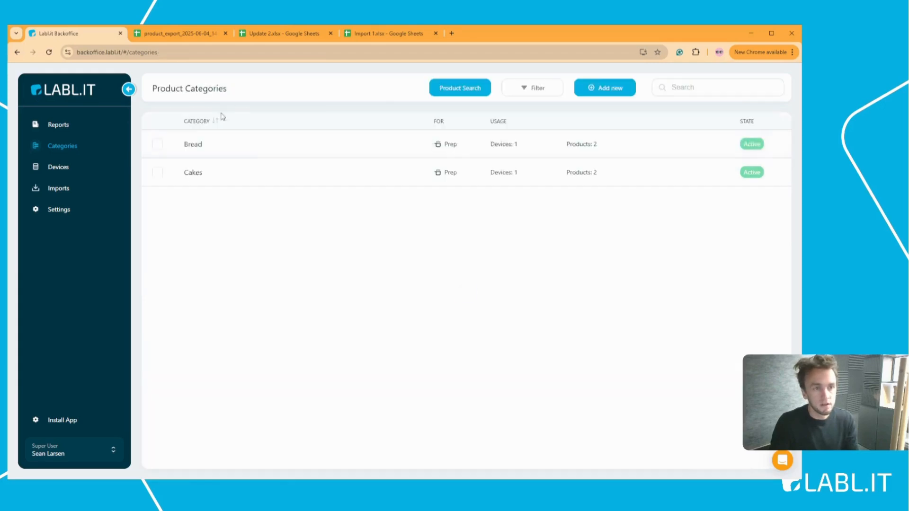
pyautogui.click(215, 175)
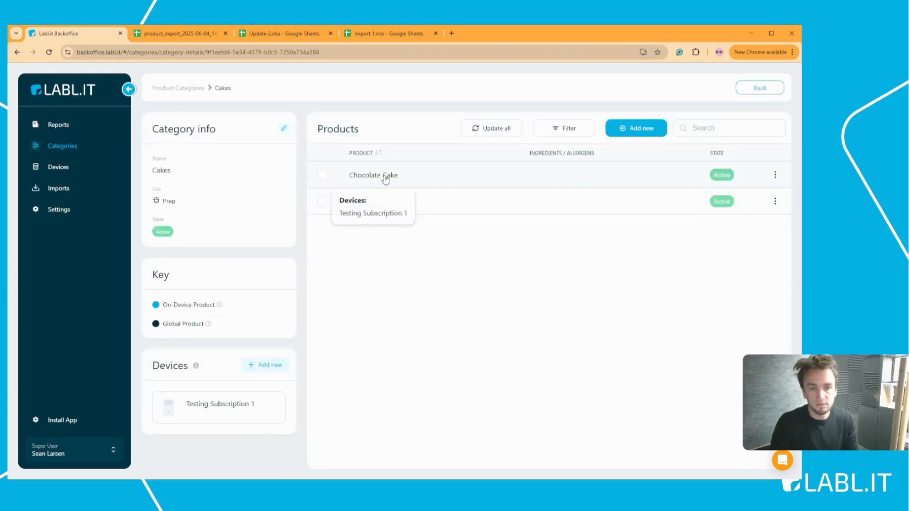
pyautogui.click(199, 90)
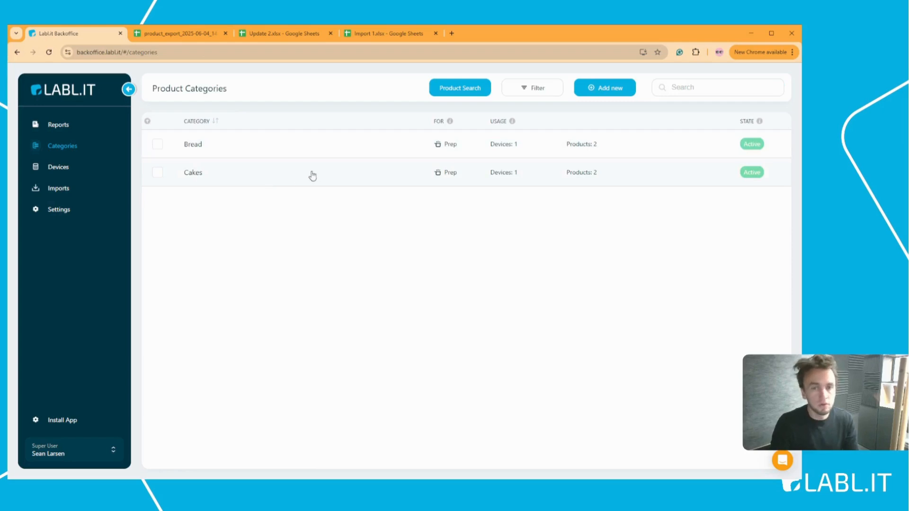
pyautogui.click(377, 36)
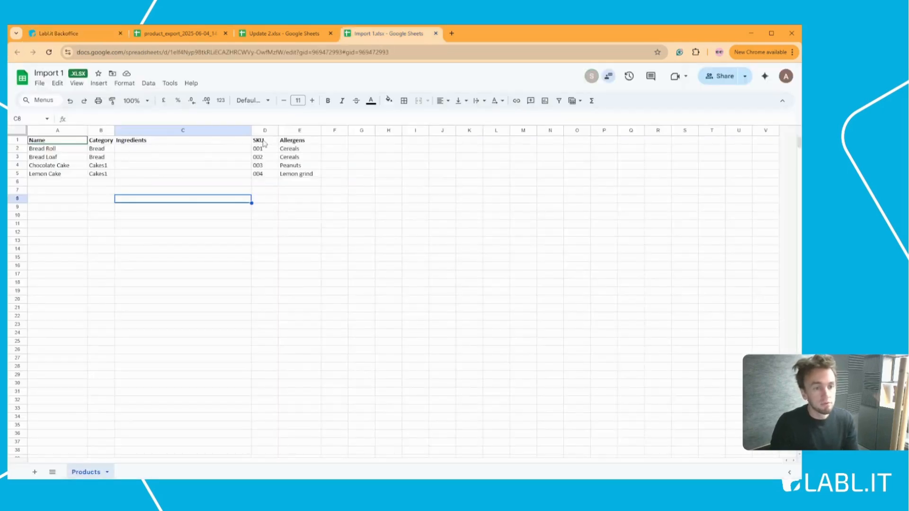
pyautogui.click(78, 33)
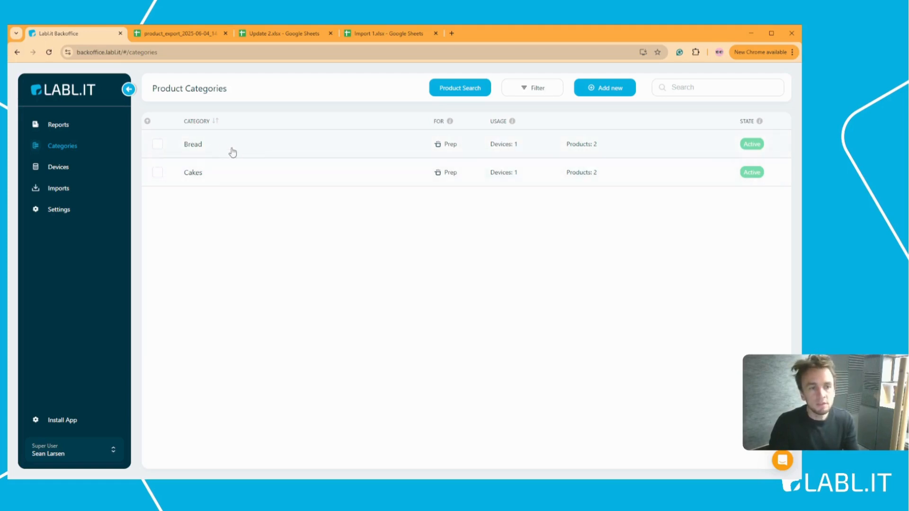
# Step: Open Bread Roll under Bread and check its SKU 001 and Cereals allergen
pyautogui.click(203, 148)
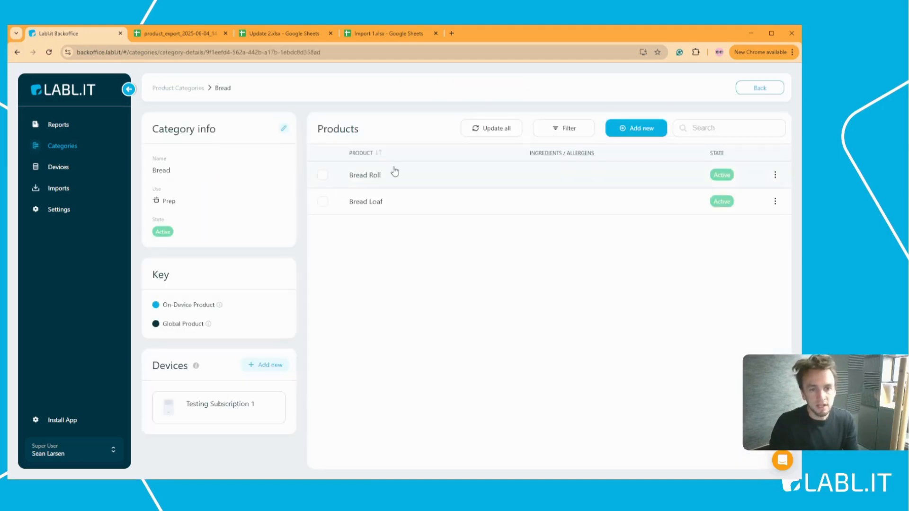
pyautogui.click(373, 177)
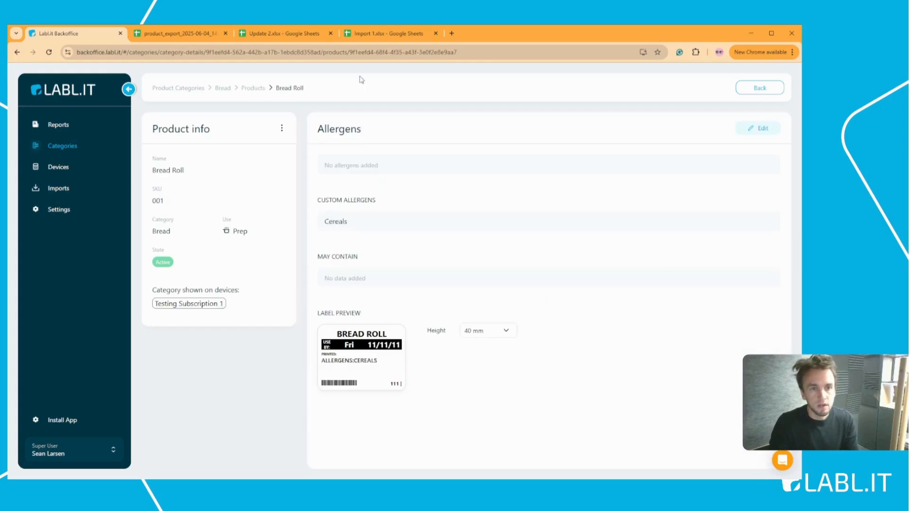
pyautogui.moveTo(173, 198)
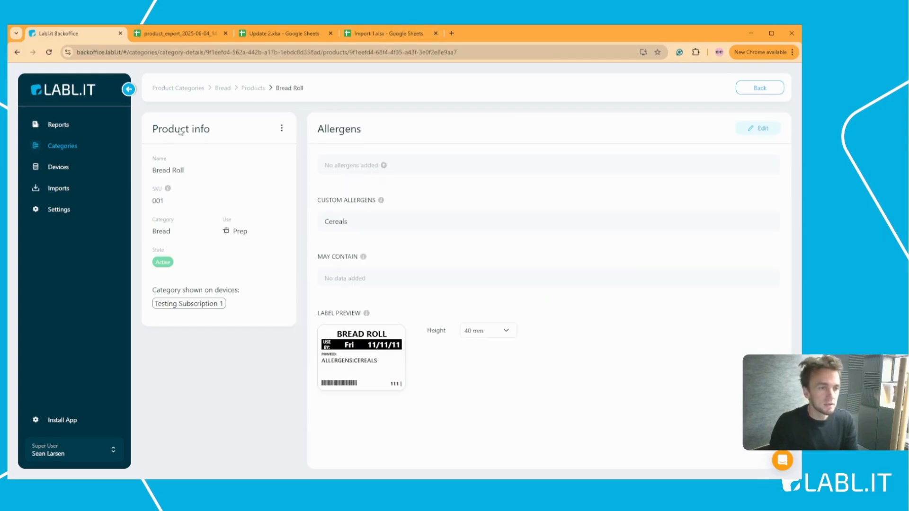
pyautogui.moveTo(154, 203); pyautogui.dragTo(166, 204)
pyautogui.click(167, 205)
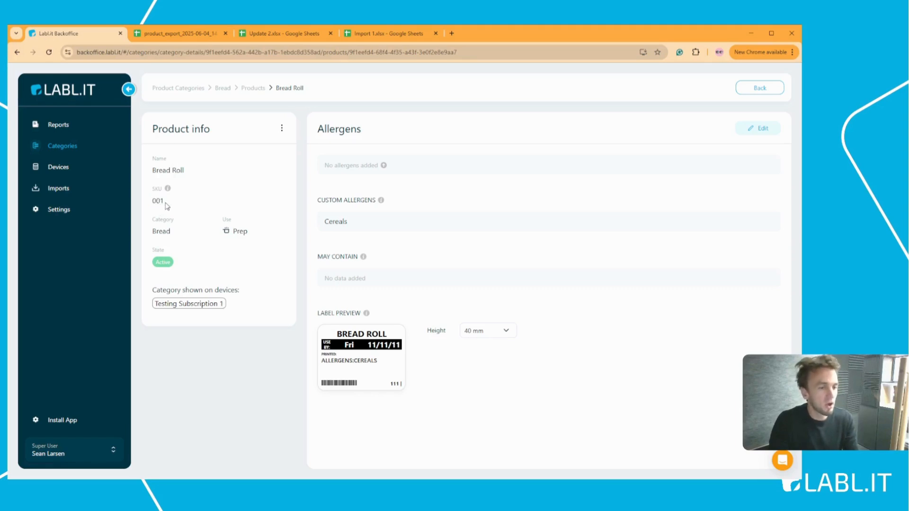
# Step: Review the Bread Roll row in the Import 1 spreadsheet
pyautogui.click(378, 34)
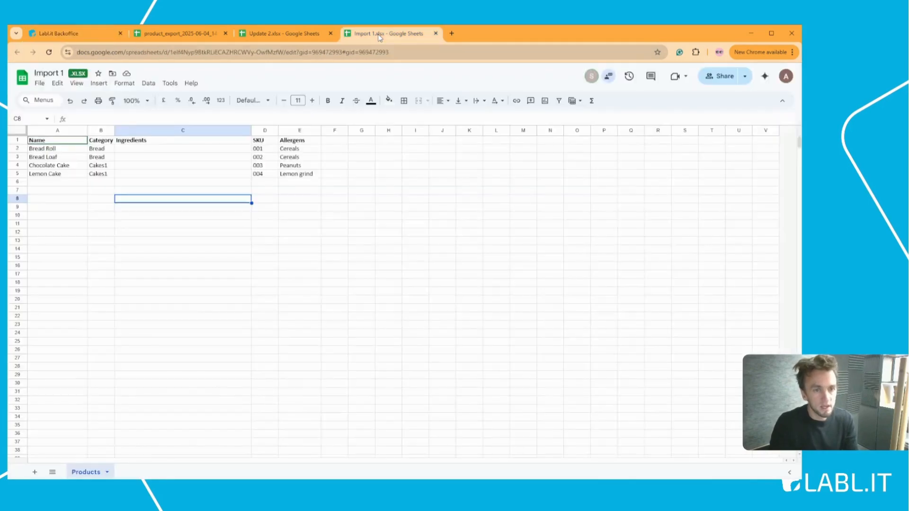
pyautogui.moveTo(266, 150); pyautogui.dragTo(77, 154)
pyautogui.click(173, 172)
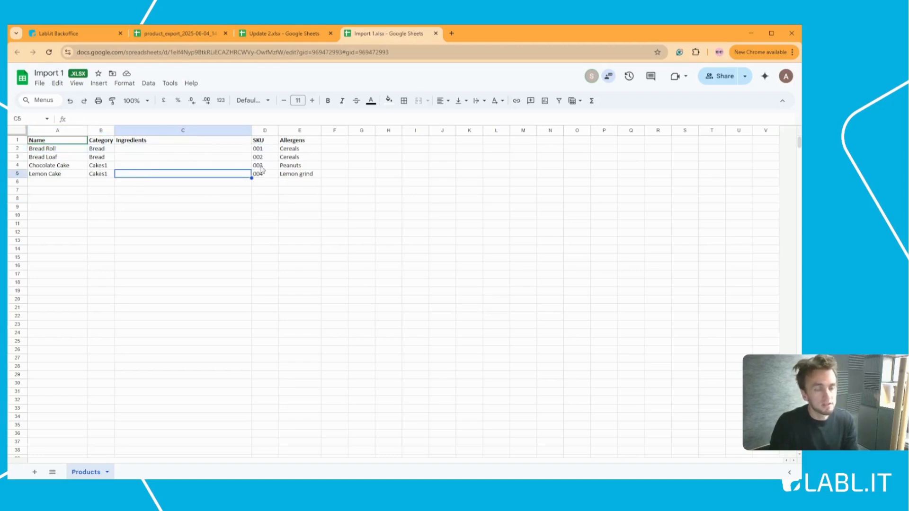
# Step: In Update 2.xlsx, inspect Bread Loaf's Cereals, Sesame allergens, SKU 002, and the empty cake allergen cells
pyautogui.click(285, 35)
pyautogui.click(330, 191)
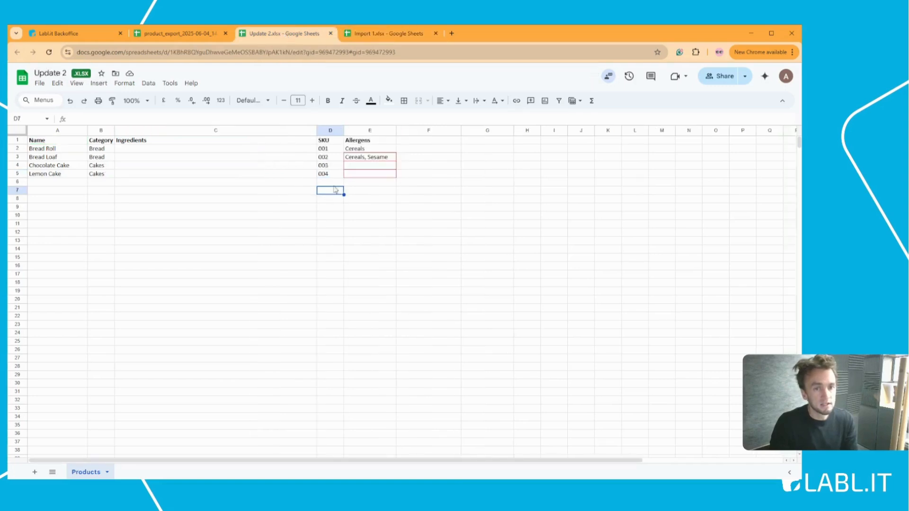
pyautogui.click(375, 161)
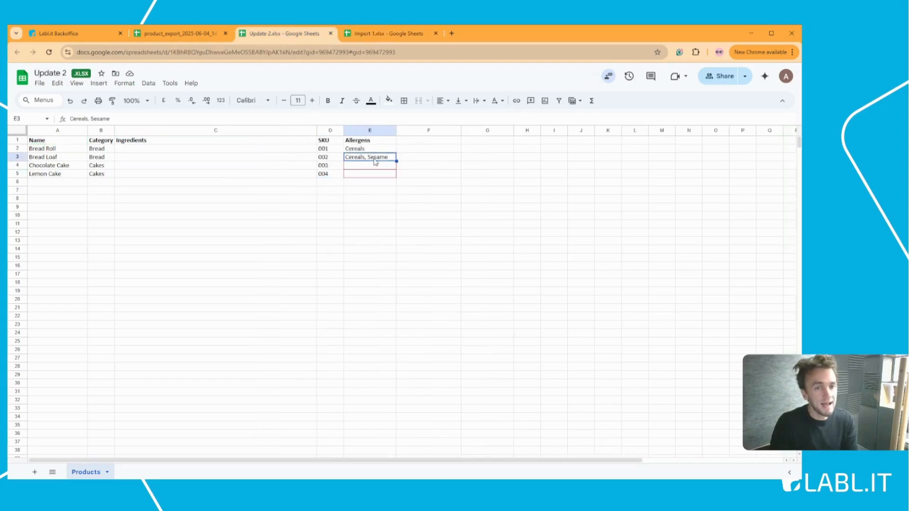
pyautogui.moveTo(71, 161); pyautogui.dragTo(152, 163)
pyautogui.click(362, 157)
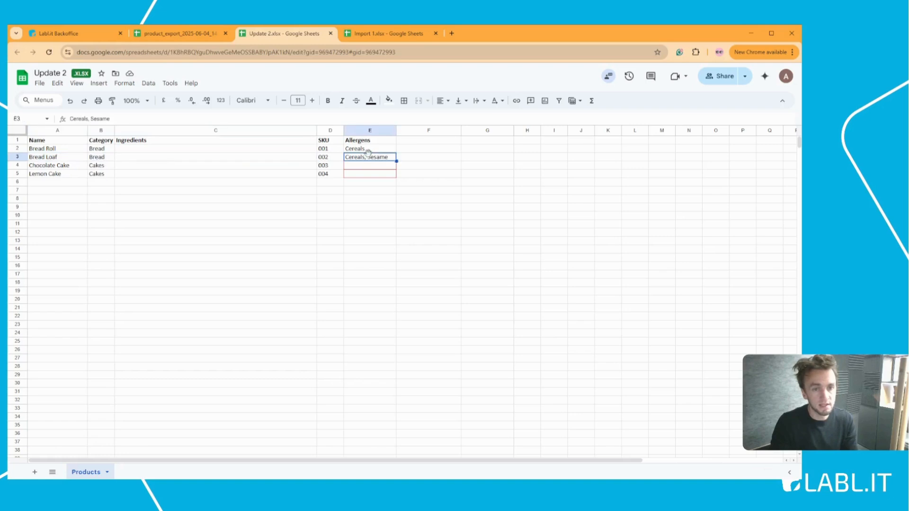
pyautogui.click(351, 183)
pyautogui.click(358, 167)
pyautogui.moveTo(359, 172); pyautogui.dragTo(361, 177)
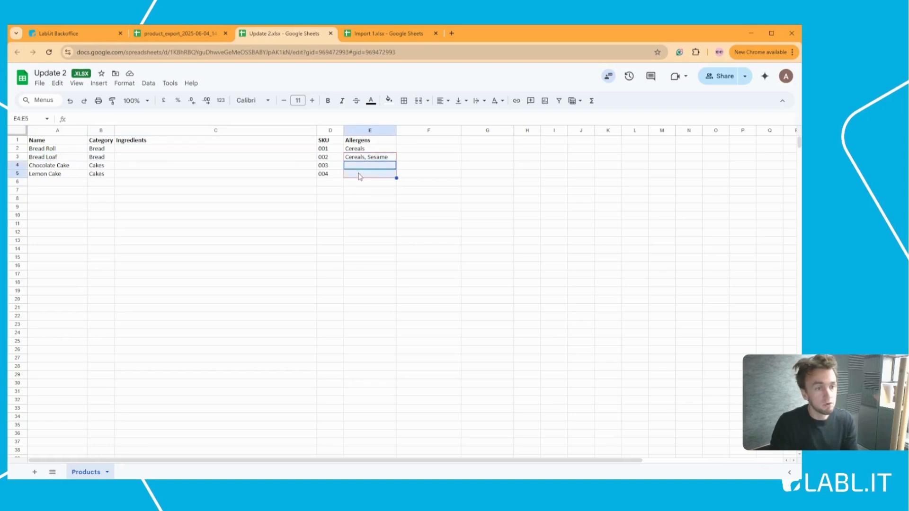
pyautogui.click(223, 182)
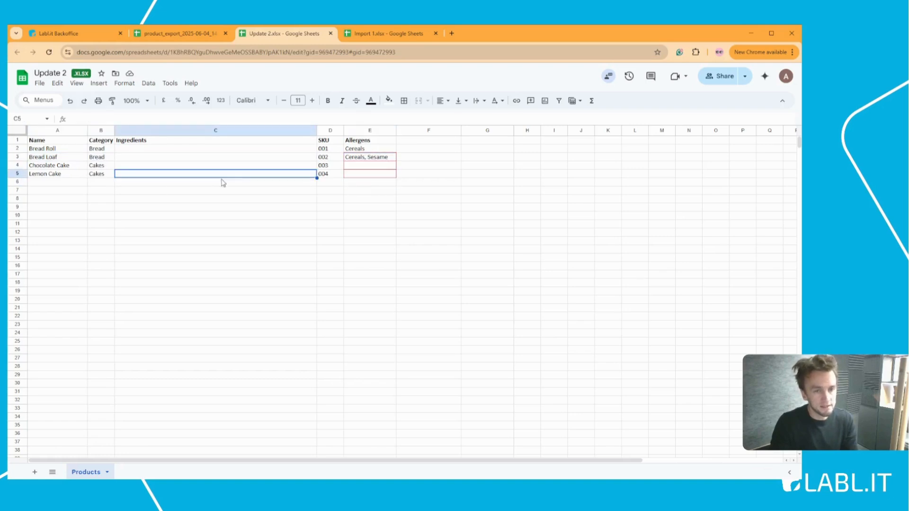
pyautogui.click(333, 158)
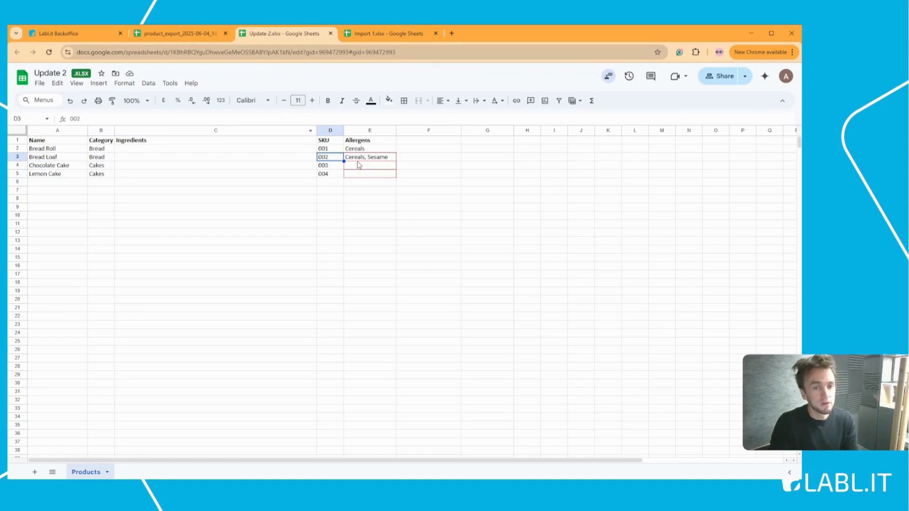
# Step: Open the Bread Loaf product page from the Bread category
pyautogui.click(109, 40)
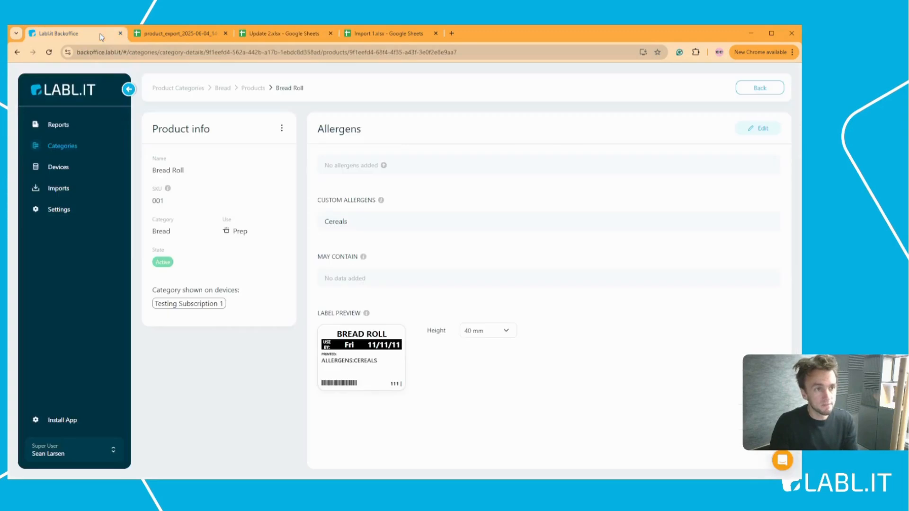
pyautogui.click(93, 148)
pyautogui.click(198, 154)
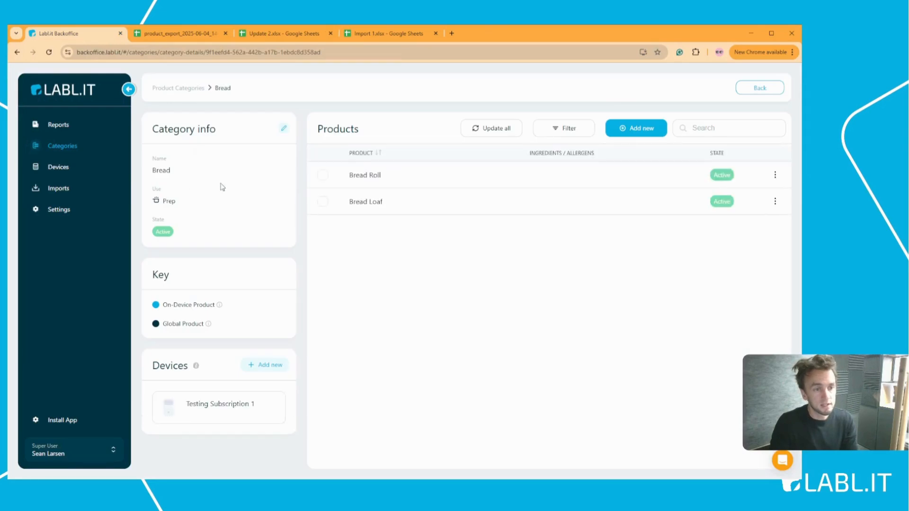
pyautogui.click(377, 205)
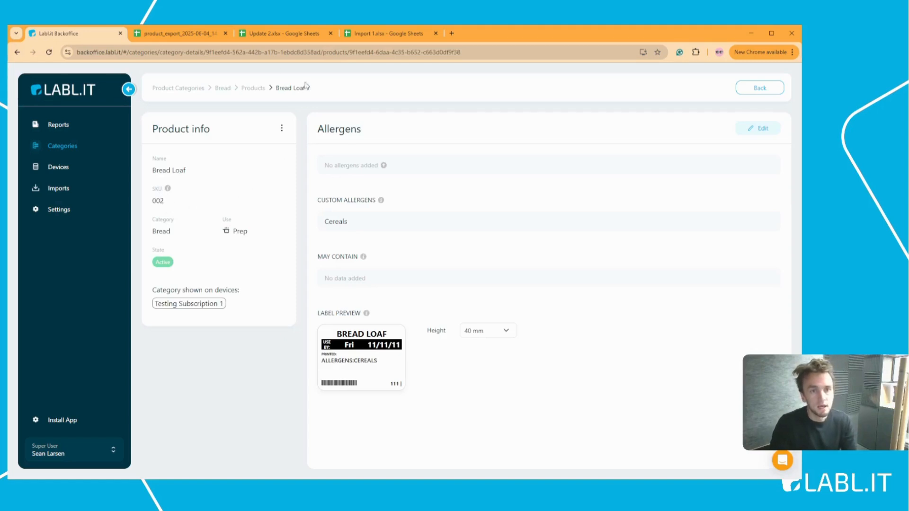
# Step: Compare the SKUs 001 and 002 in Update 2.xlsx, then return to Bread Loaf
pyautogui.click(284, 34)
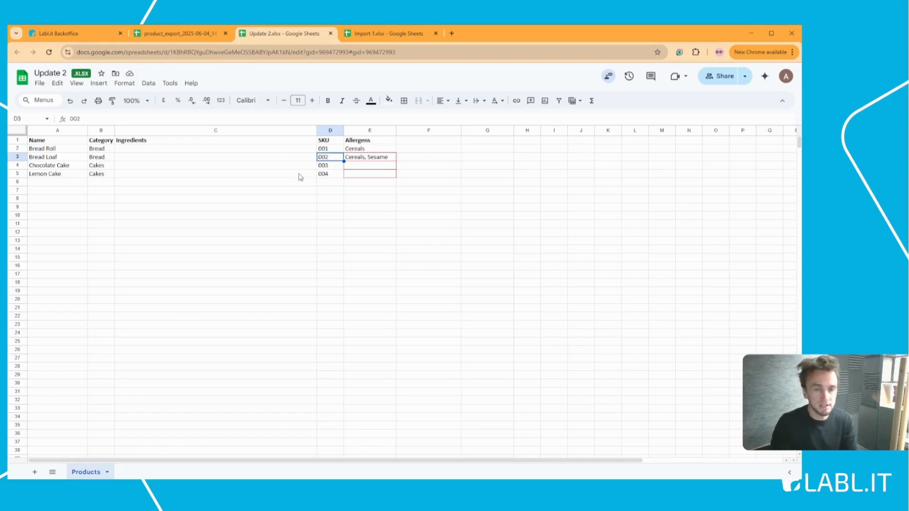
pyautogui.click(334, 151)
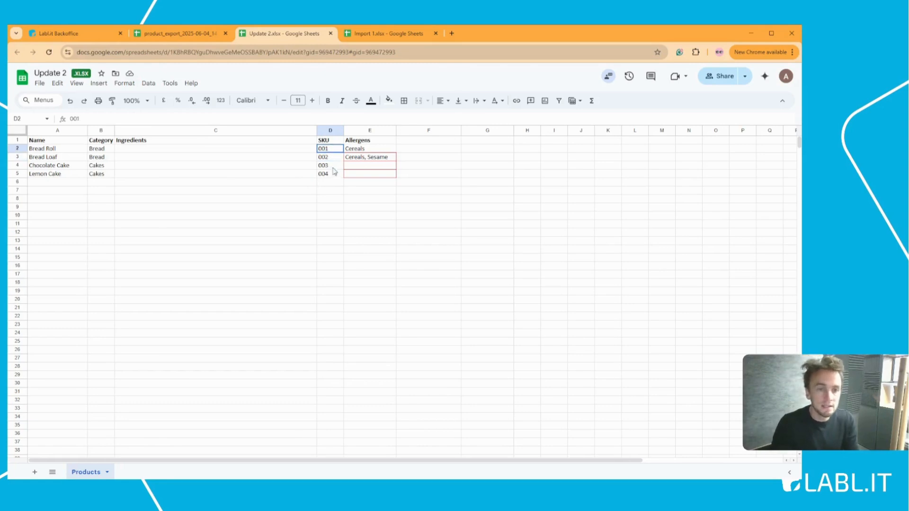
pyautogui.click(328, 160)
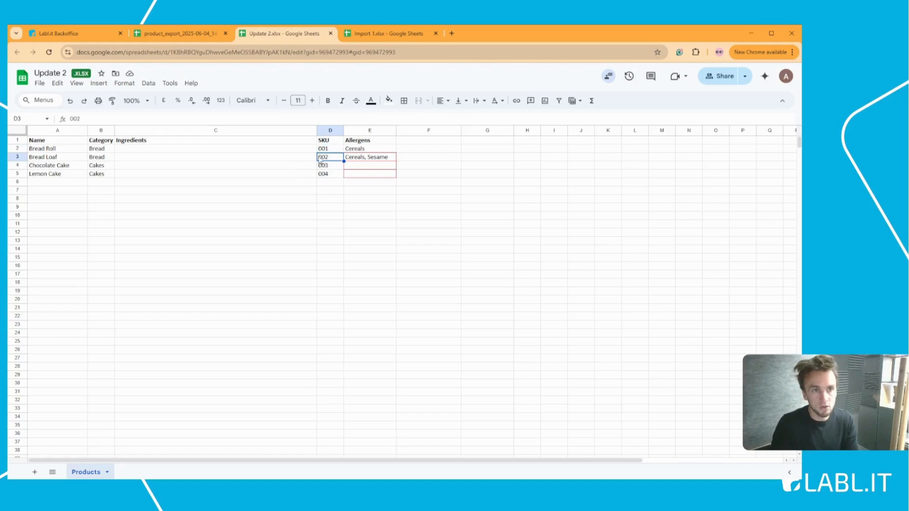
pyautogui.click(102, 35)
# Step: Edit Bread Loaf's product info and save it with SKU 002 unchanged
pyautogui.moveTo(166, 204)
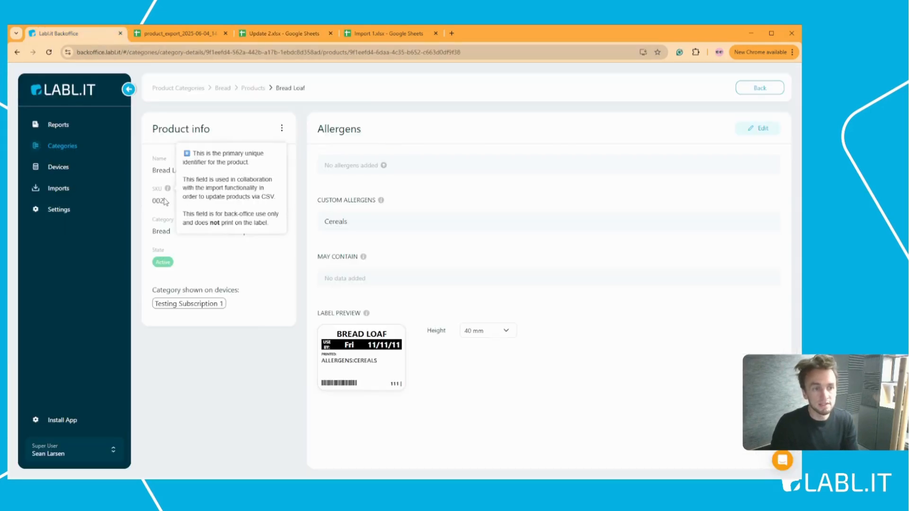
pyautogui.click(281, 129)
pyautogui.click(233, 138)
pyautogui.click(201, 211)
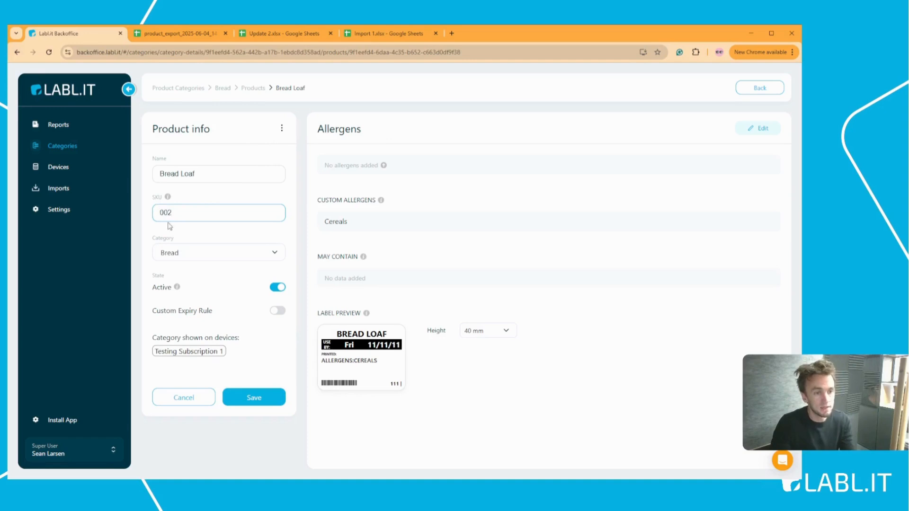
pyautogui.click(266, 399)
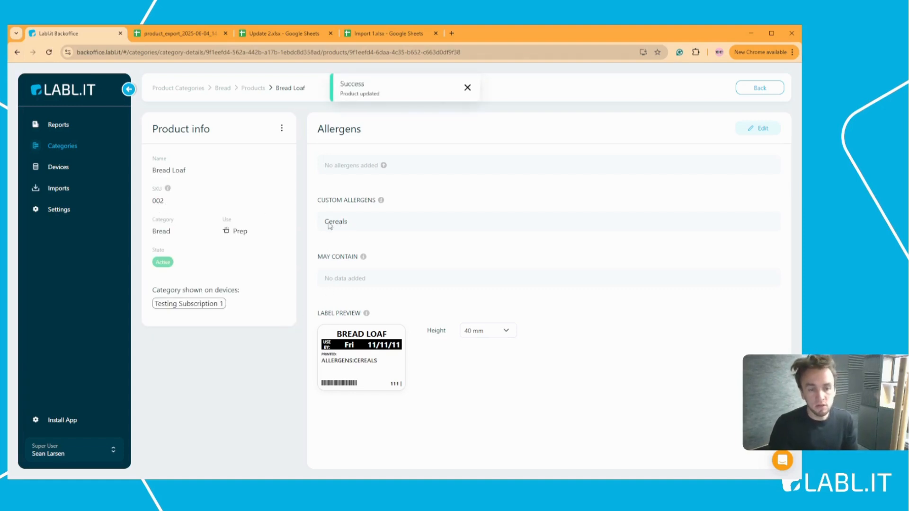
# Step: Check Bread Loaf's Cereals custom allergen, then return to the Update 2 spreadsheet
pyautogui.doubleClick(341, 222)
pyautogui.click(351, 224)
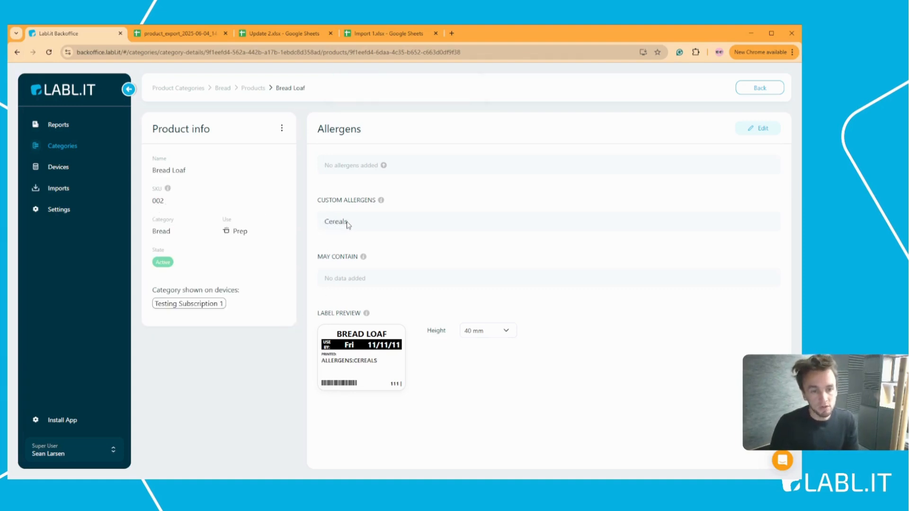
pyautogui.click(280, 34)
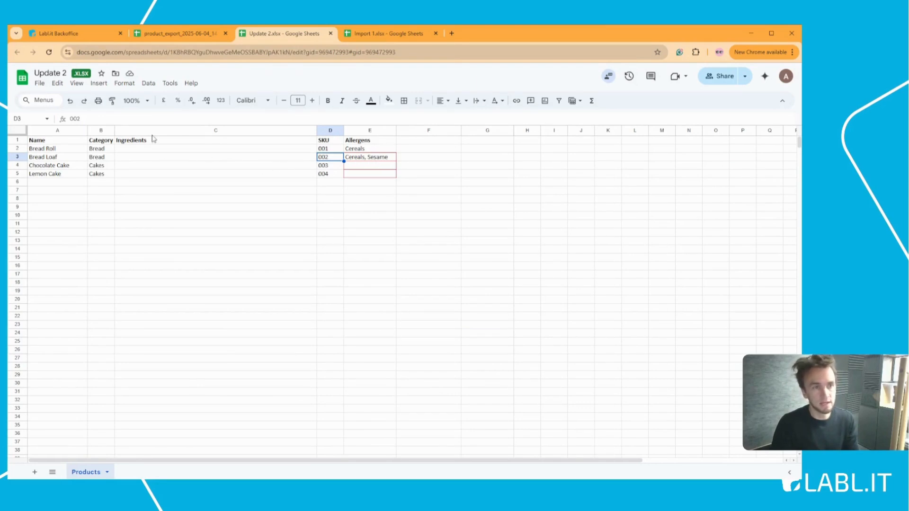
# Step: Open Prep Import 1 from Imports and compare it with the Update 2 and Import 1 spreadsheets
pyautogui.click(84, 36)
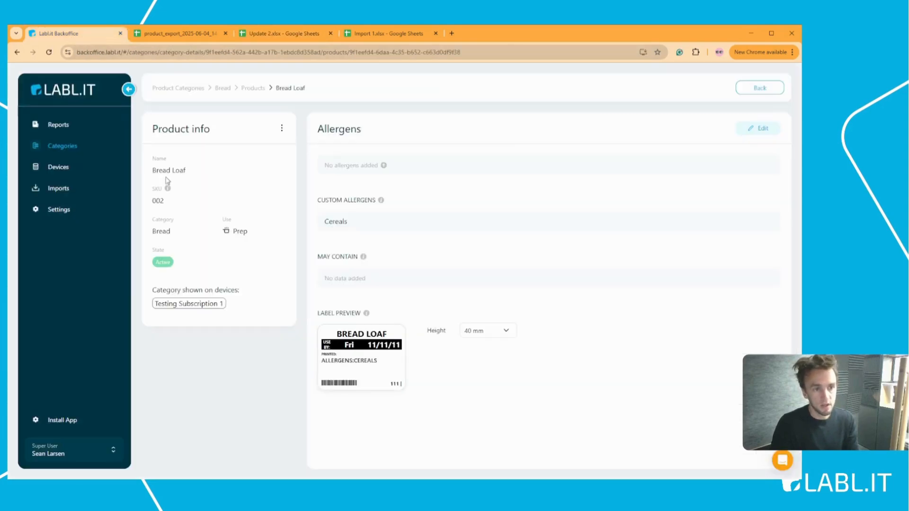
pyautogui.click(81, 189)
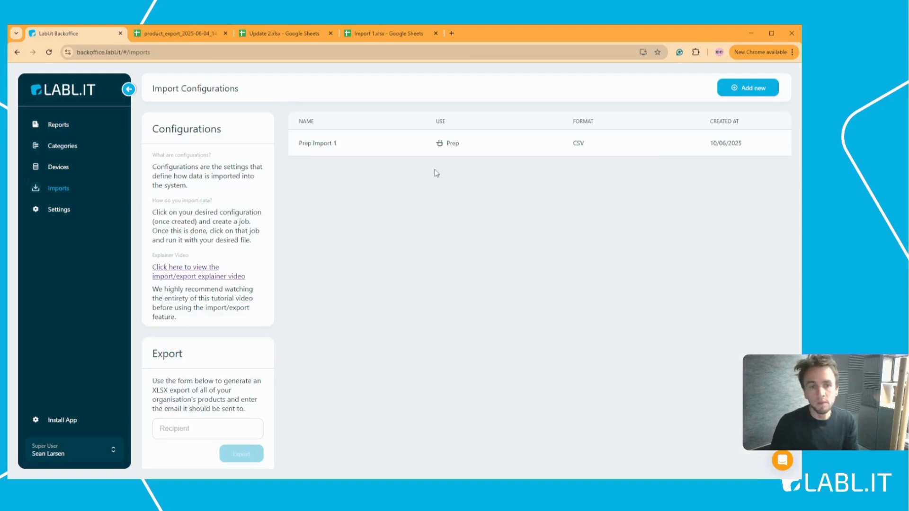
pyautogui.click(407, 149)
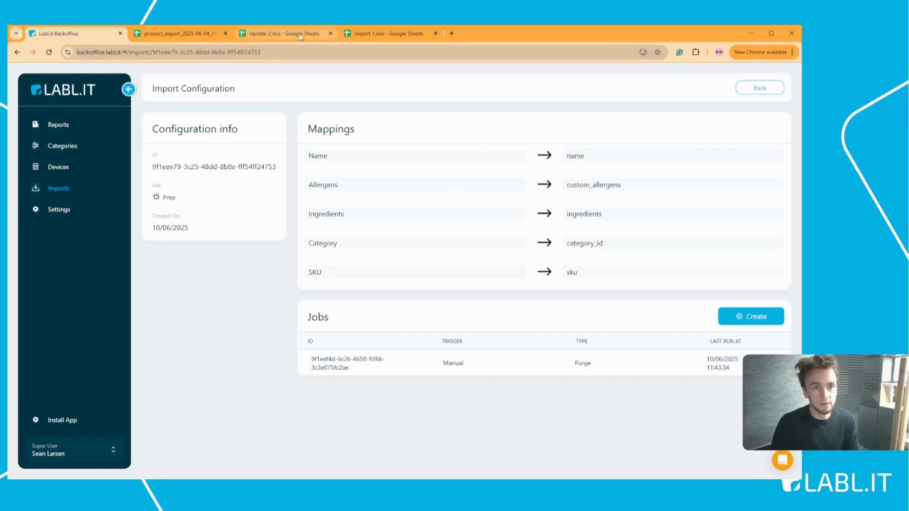
pyautogui.click(301, 34)
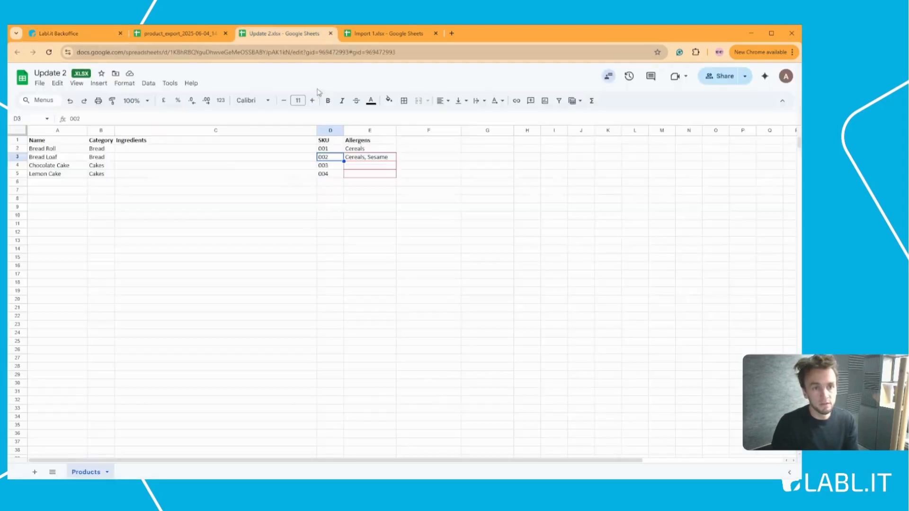
pyautogui.click(374, 34)
pyautogui.click(76, 35)
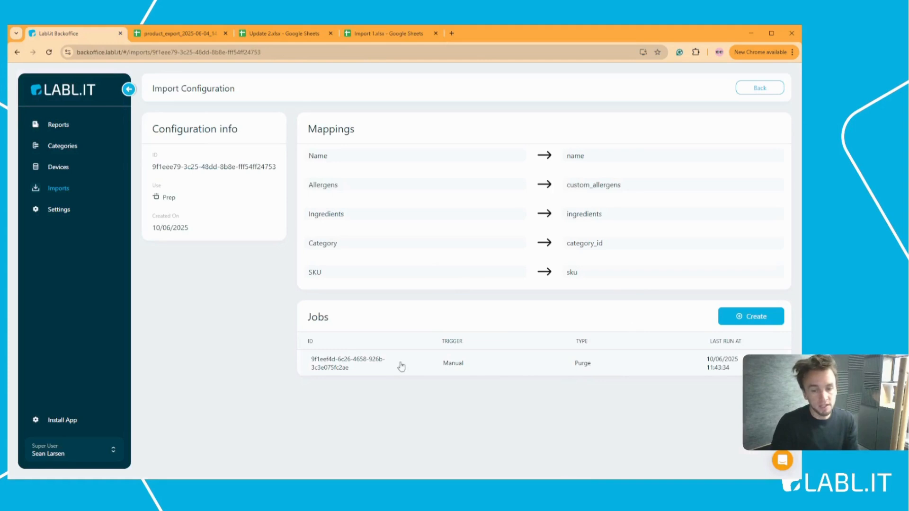
# Step: Create a new manual Create/Update job for Prep Import 1
pyautogui.click(757, 318)
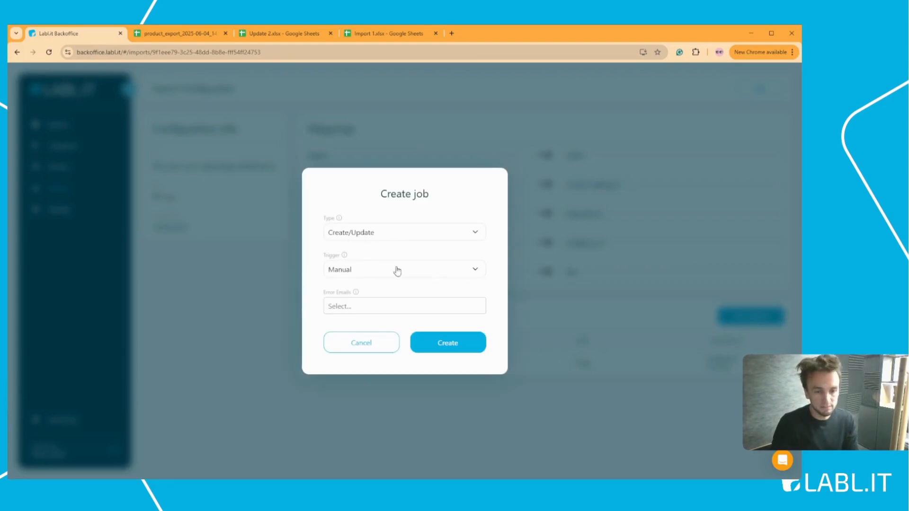
pyautogui.click(461, 344)
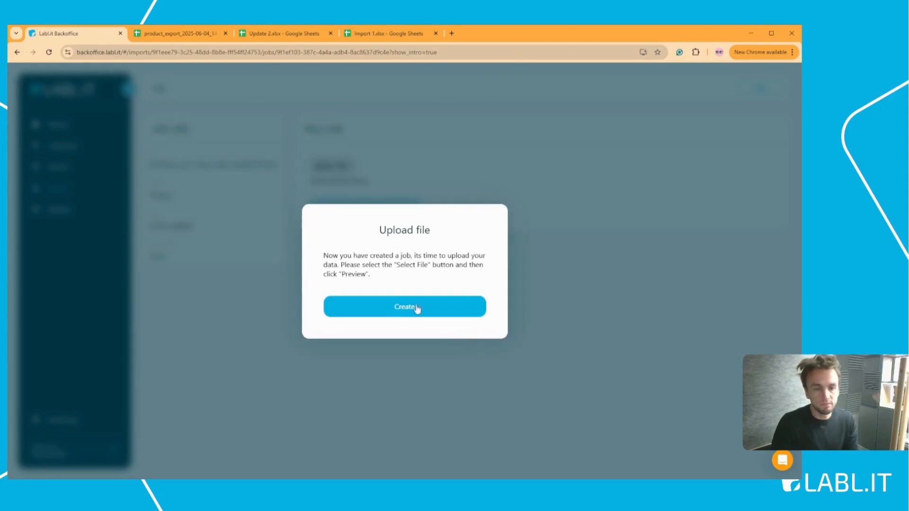
pyautogui.click(415, 308)
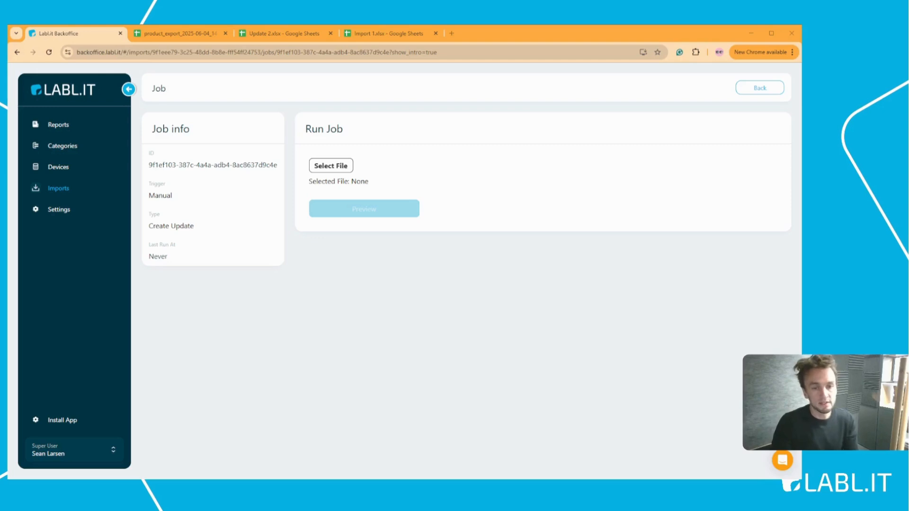
# Step: Attach the Update 2 products file, preview it against the spreadsheet, and run the import
pyautogui.click(353, 248)
pyautogui.click(269, 35)
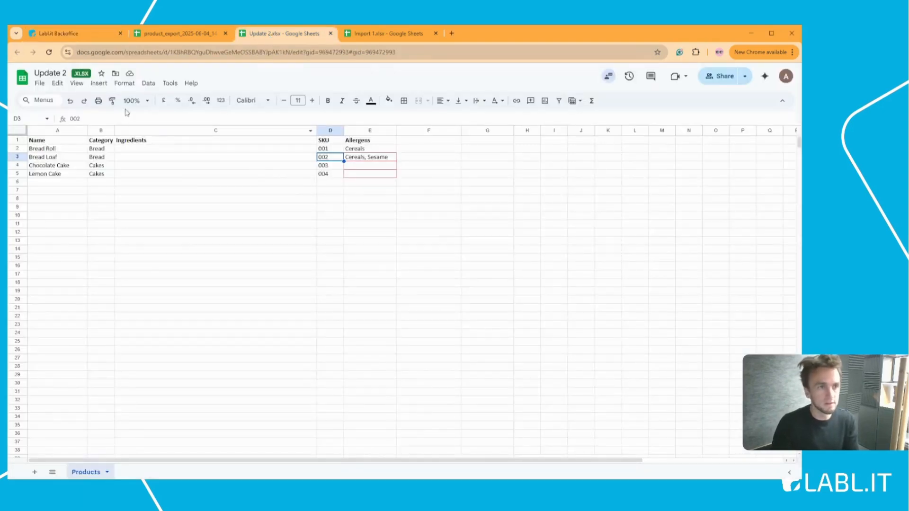
pyautogui.click(87, 36)
pyautogui.click(357, 212)
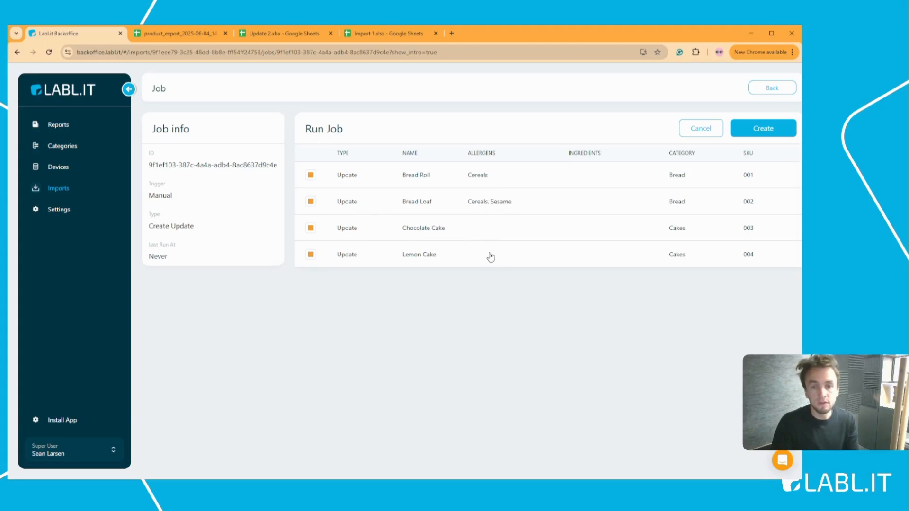
pyautogui.click(268, 34)
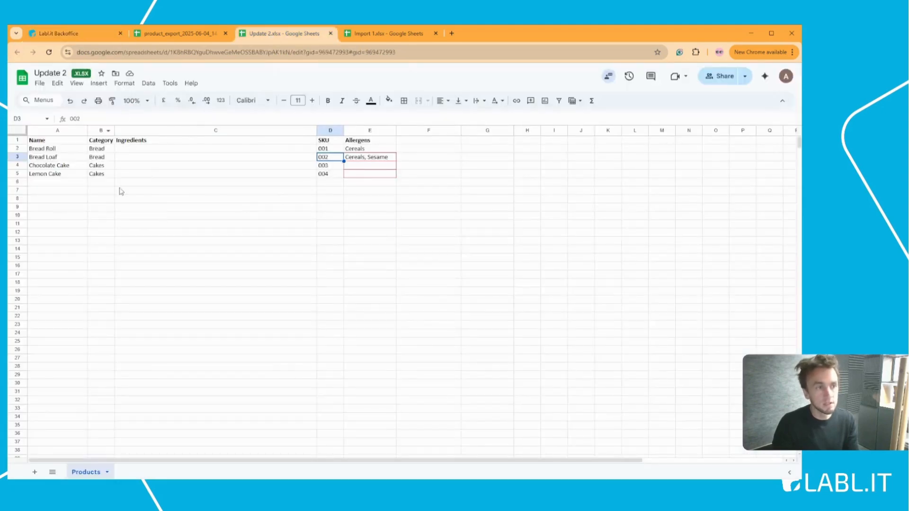
pyautogui.click(83, 34)
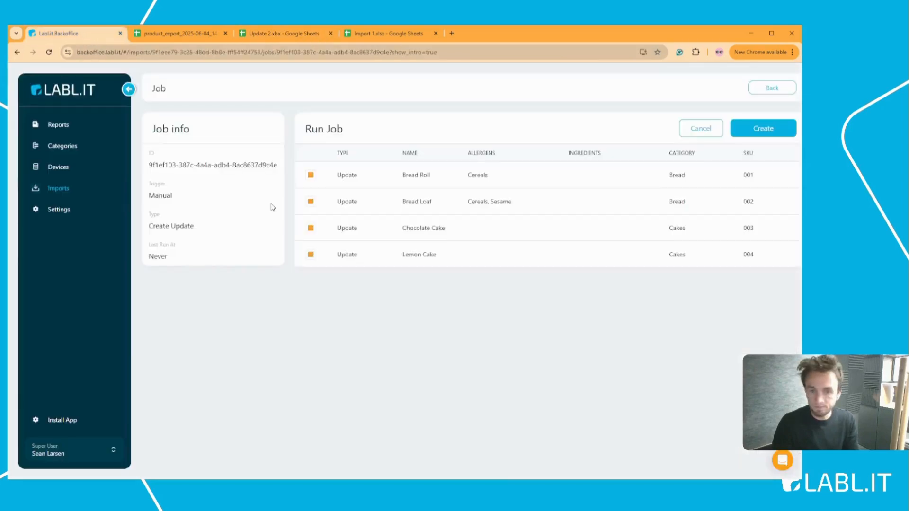
pyautogui.click(758, 131)
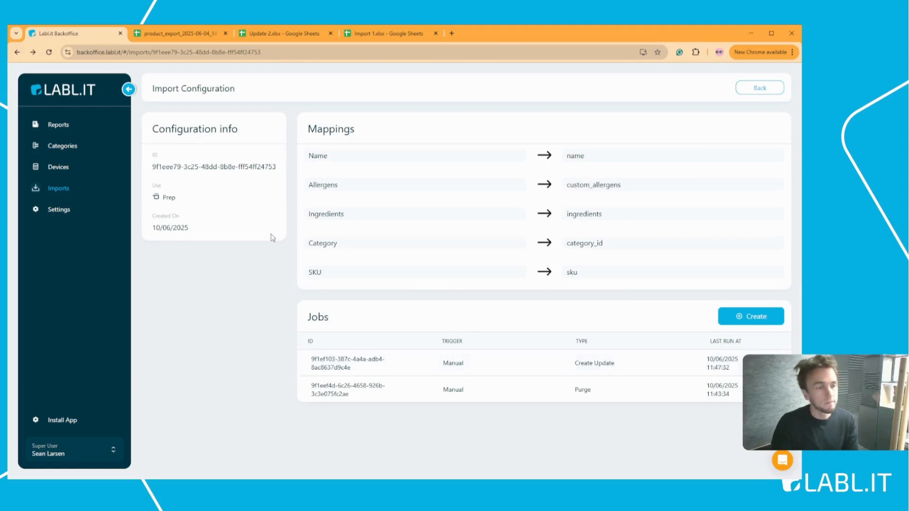
# Step: Open Bread Loaf under the Bread category and confirm its allergens now include Sesame
pyautogui.click(88, 148)
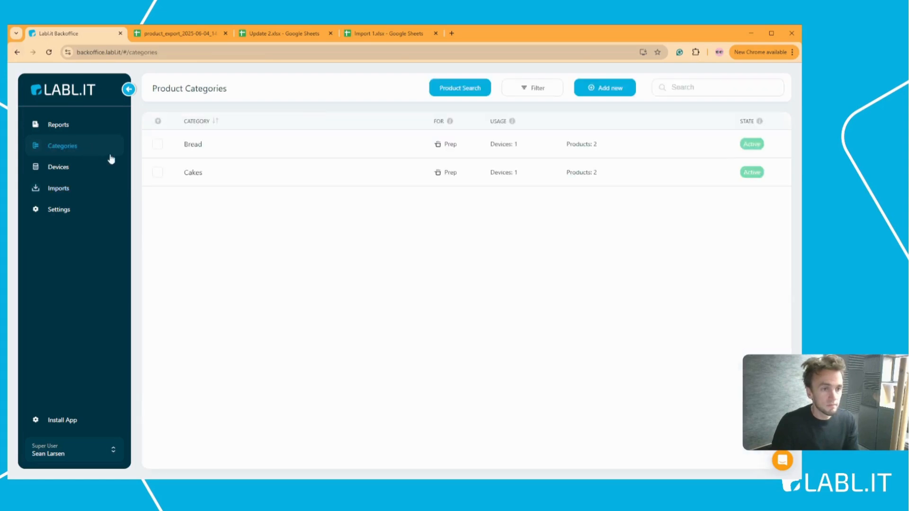
pyautogui.click(199, 146)
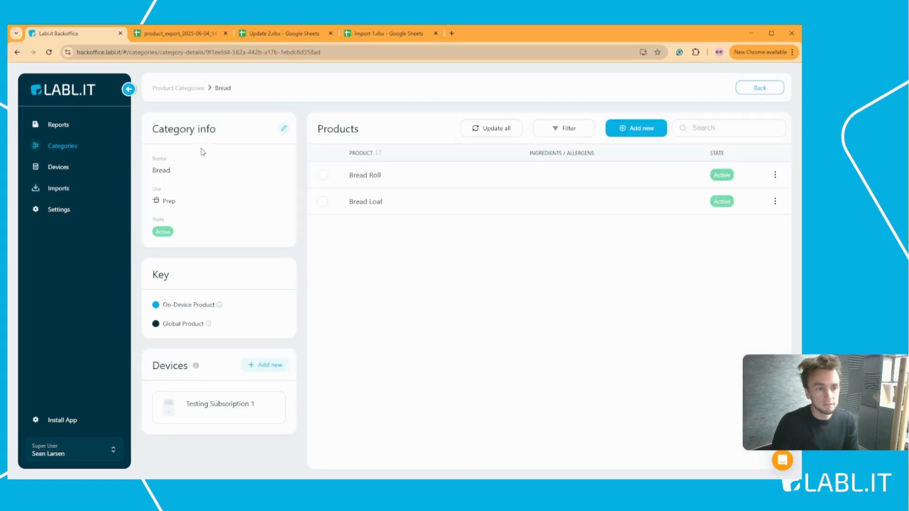
pyautogui.click(373, 204)
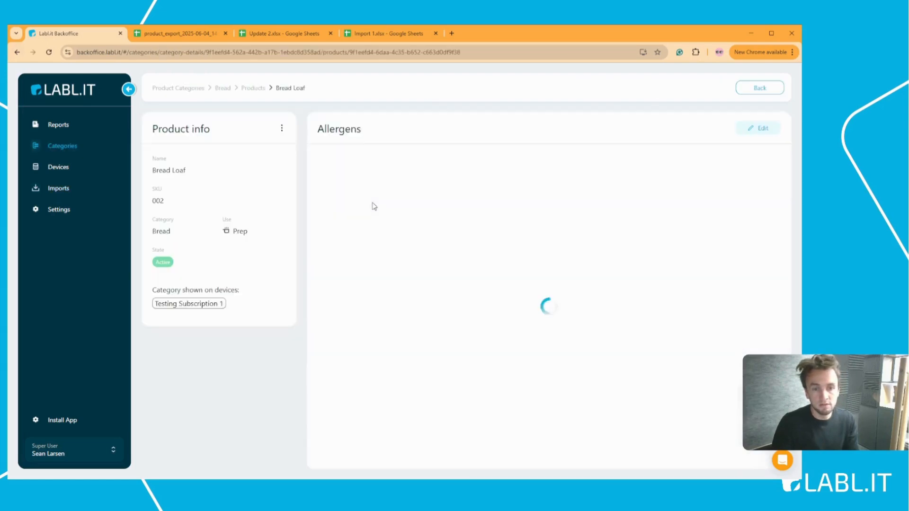
pyautogui.moveTo(358, 223); pyautogui.dragTo(370, 226)
pyautogui.click(356, 226)
pyautogui.click(373, 224)
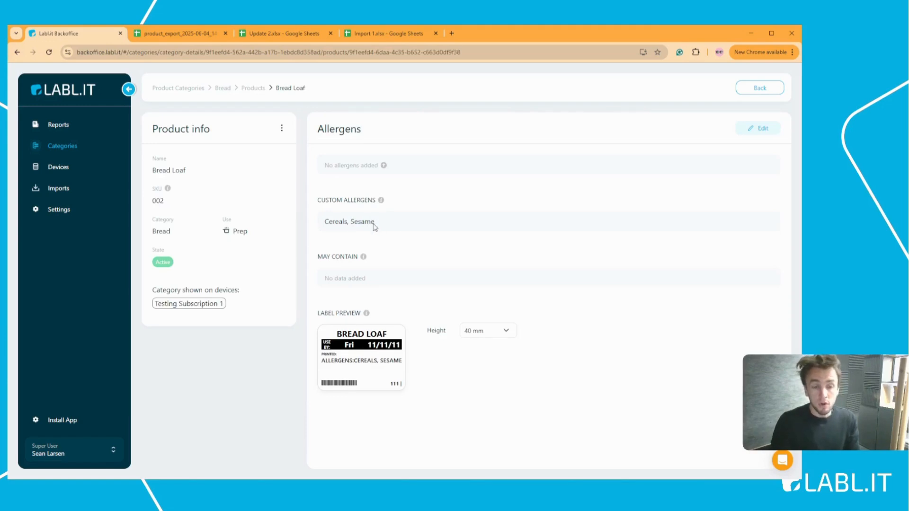
pyautogui.moveTo(374, 224); pyautogui.dragTo(353, 224)
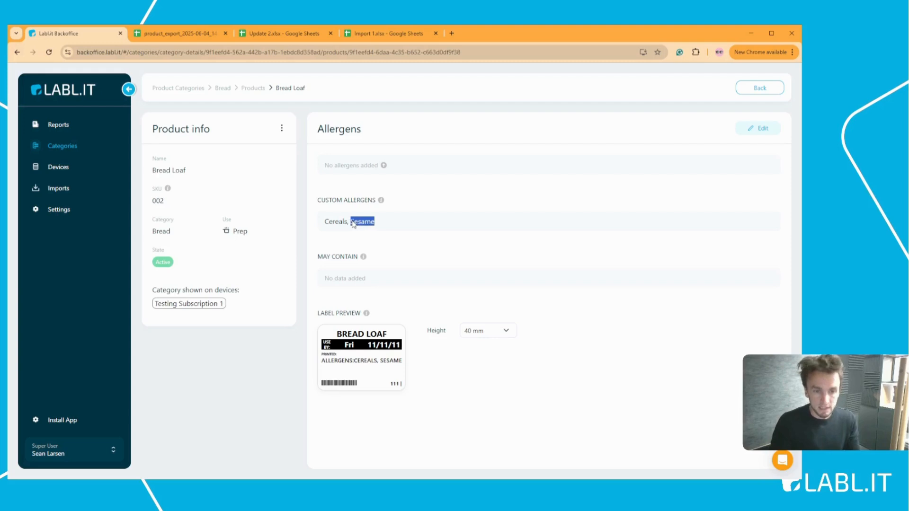
# Step: Check Chocolate Cake in the Cakes category, noting its empty may-contain data, then return to Categories
pyautogui.click(96, 148)
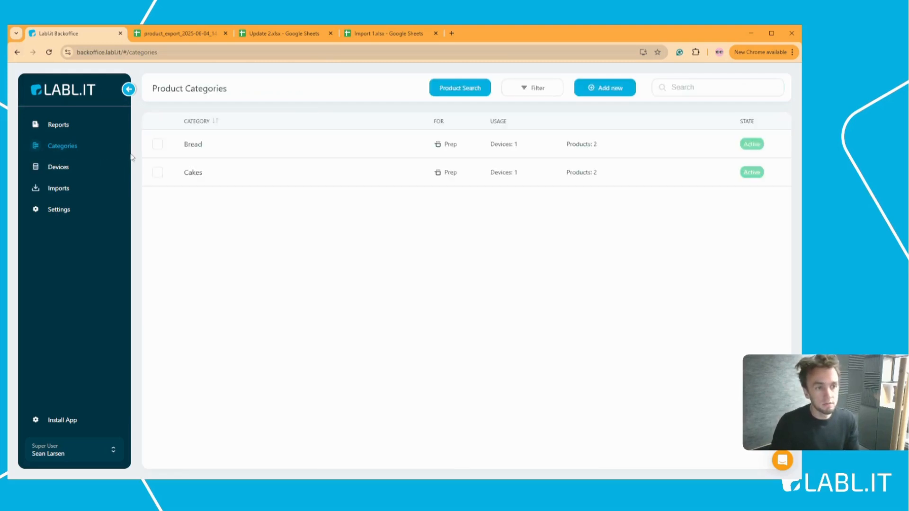
pyautogui.click(205, 176)
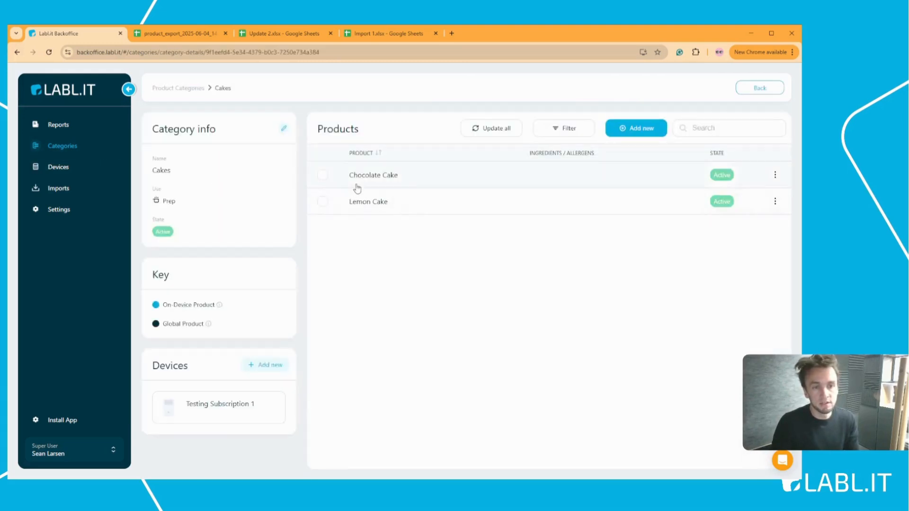
pyautogui.click(371, 177)
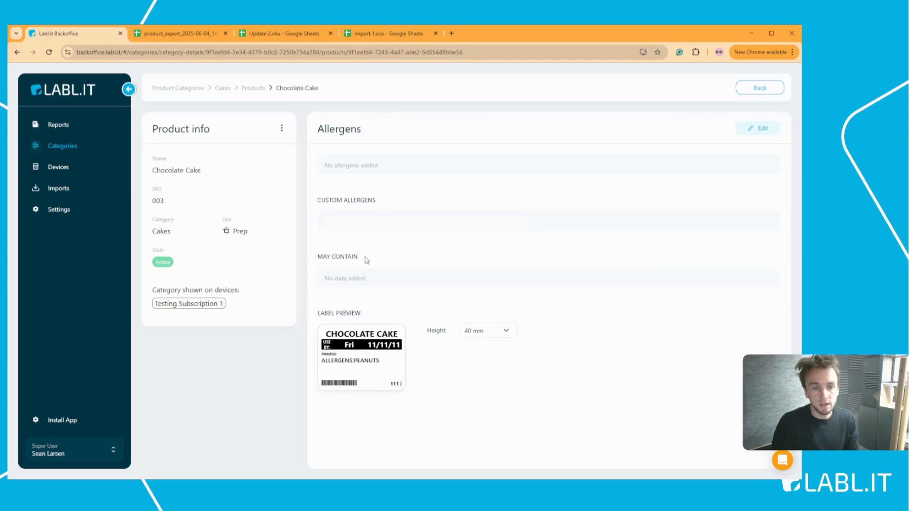
pyautogui.moveTo(363, 279); pyautogui.dragTo(324, 285)
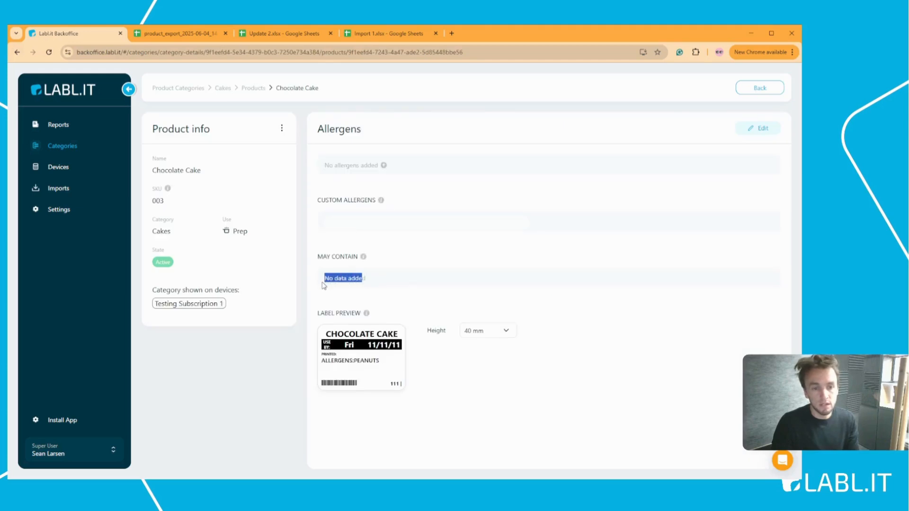
pyautogui.click(85, 150)
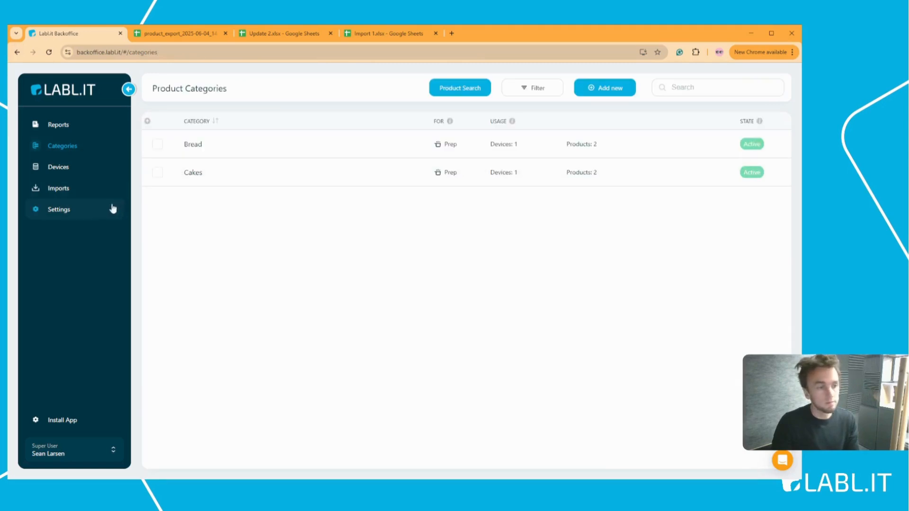
# Step: Review the completed Create Update job in Prep Import 1, then return to Import Configurations
pyautogui.click(81, 192)
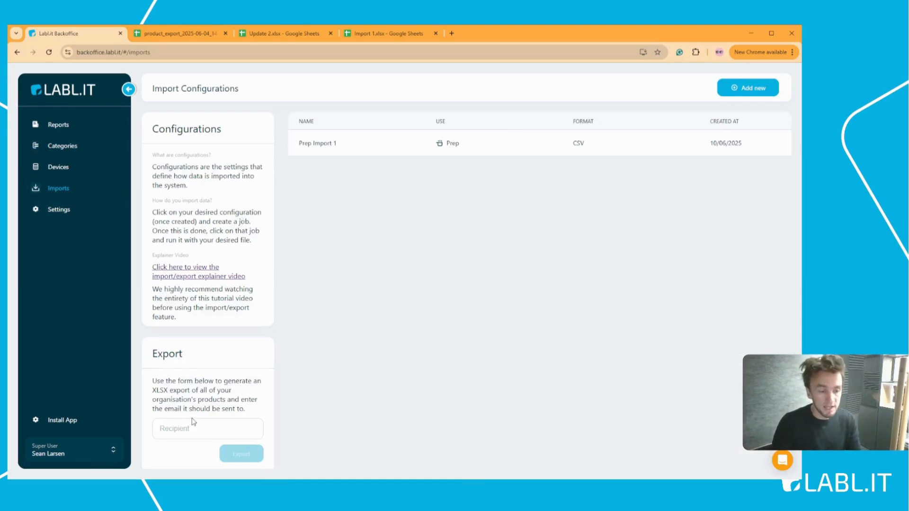
pyautogui.click(357, 147)
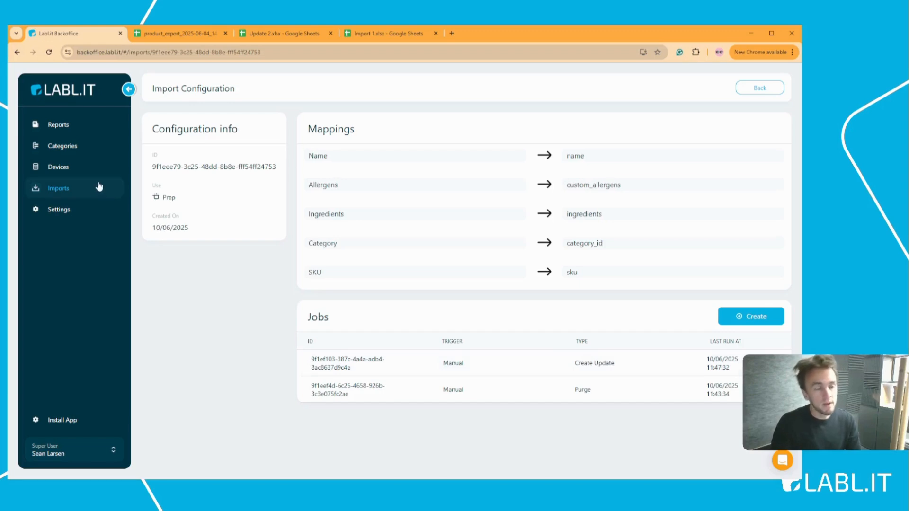
pyautogui.click(101, 185)
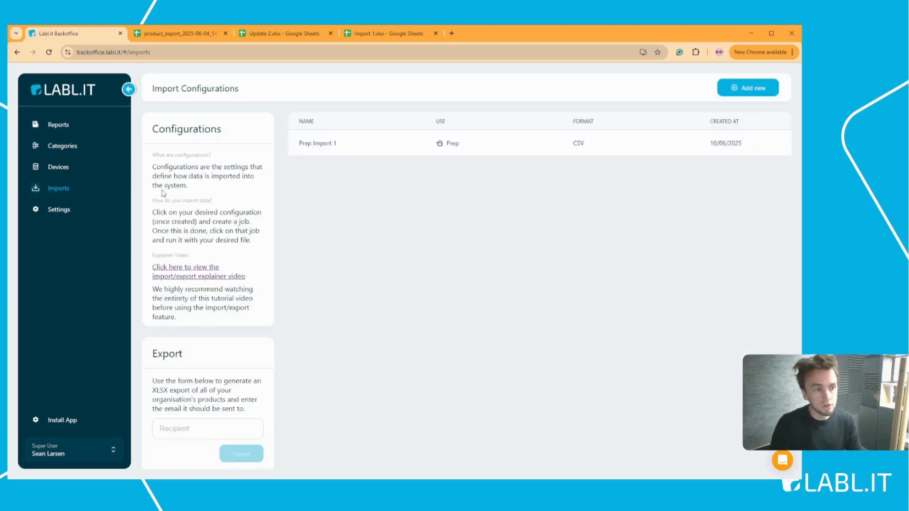